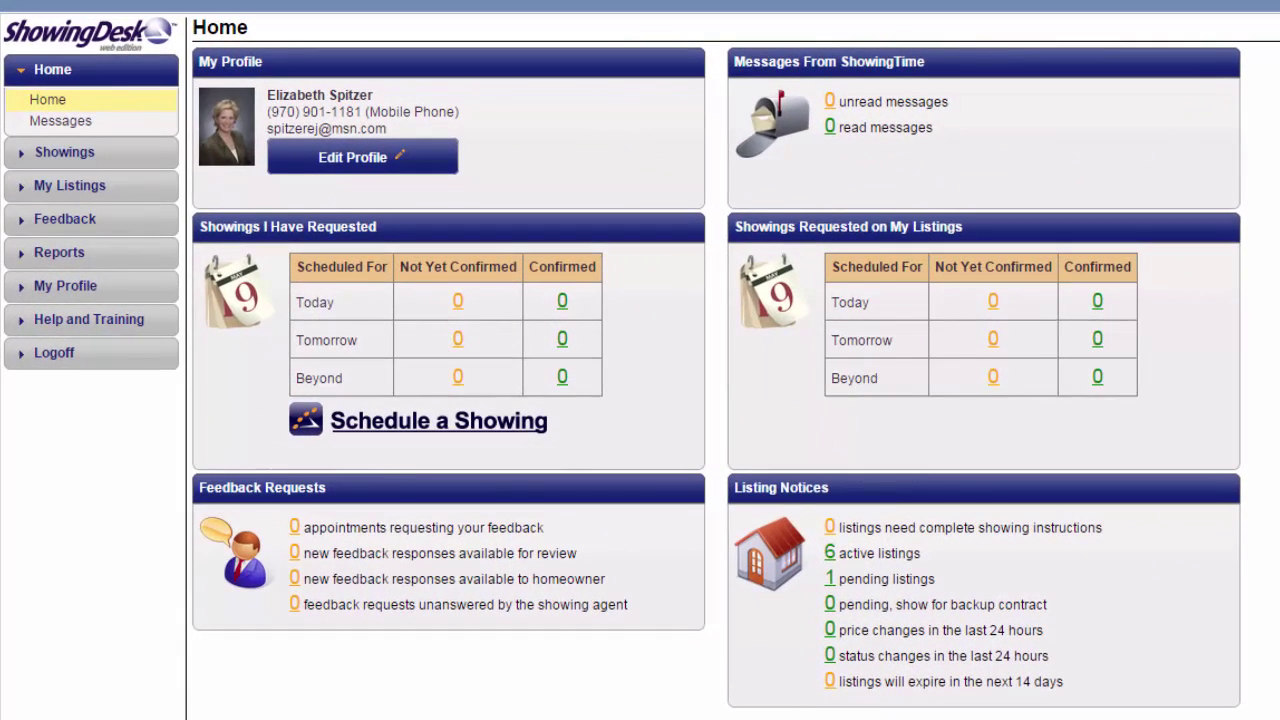
# Open My Listings to show the table of seven listings.
pyautogui.click(40, 190)
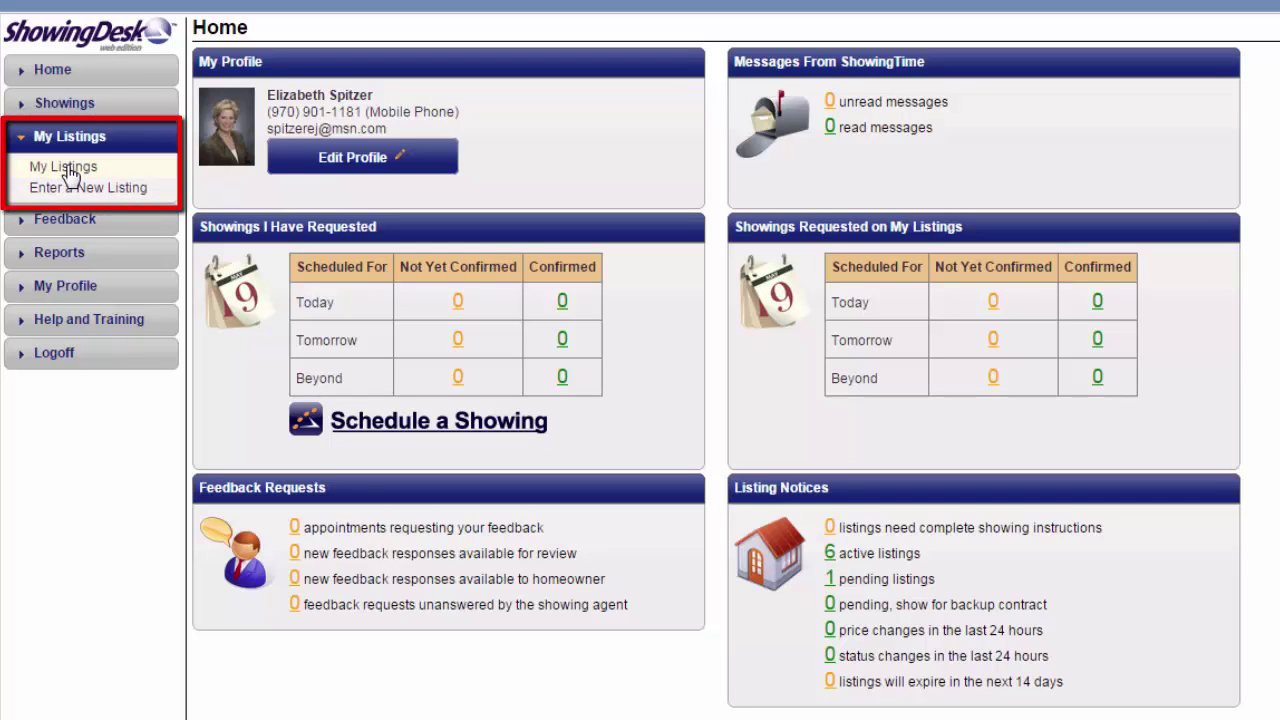
pyautogui.click(70, 175)
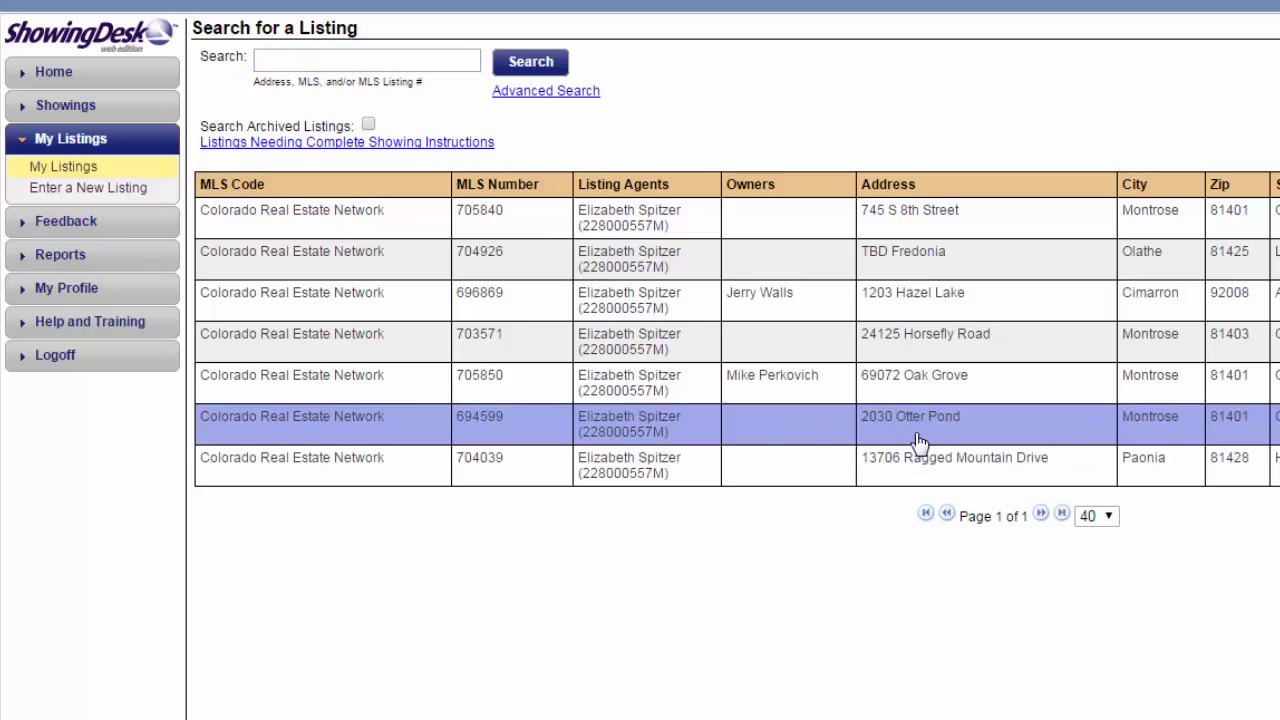
# Open the 2030 Otter Pond listing, keeping online appointment requests allowed and Courtesy Call as the type.
pyautogui.doubleClick(918, 440)
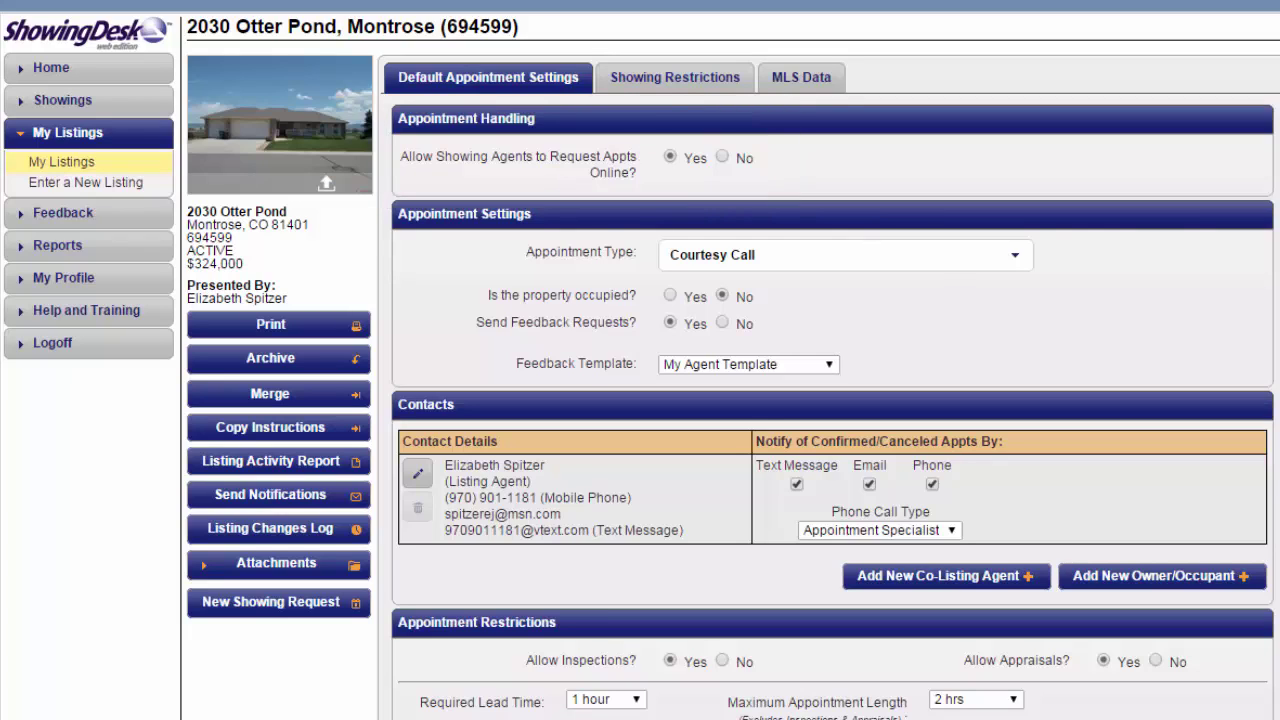
pyautogui.click(722, 157)
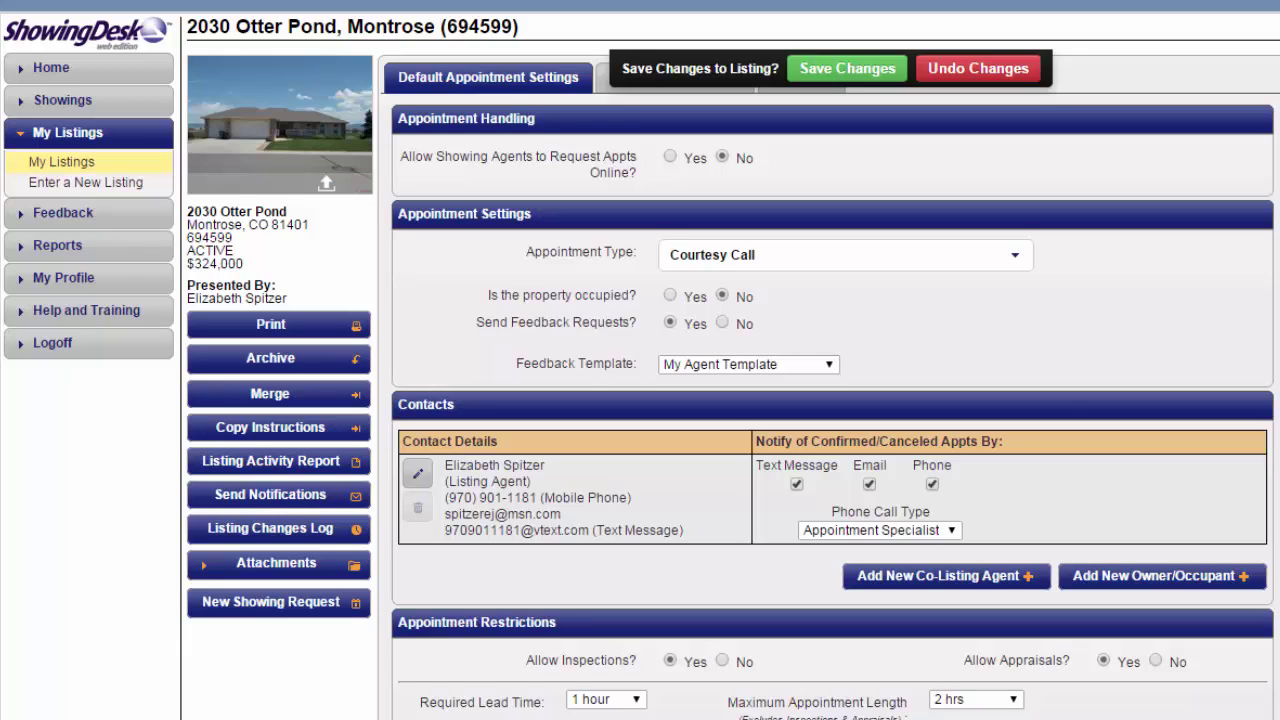
pyautogui.click(670, 157)
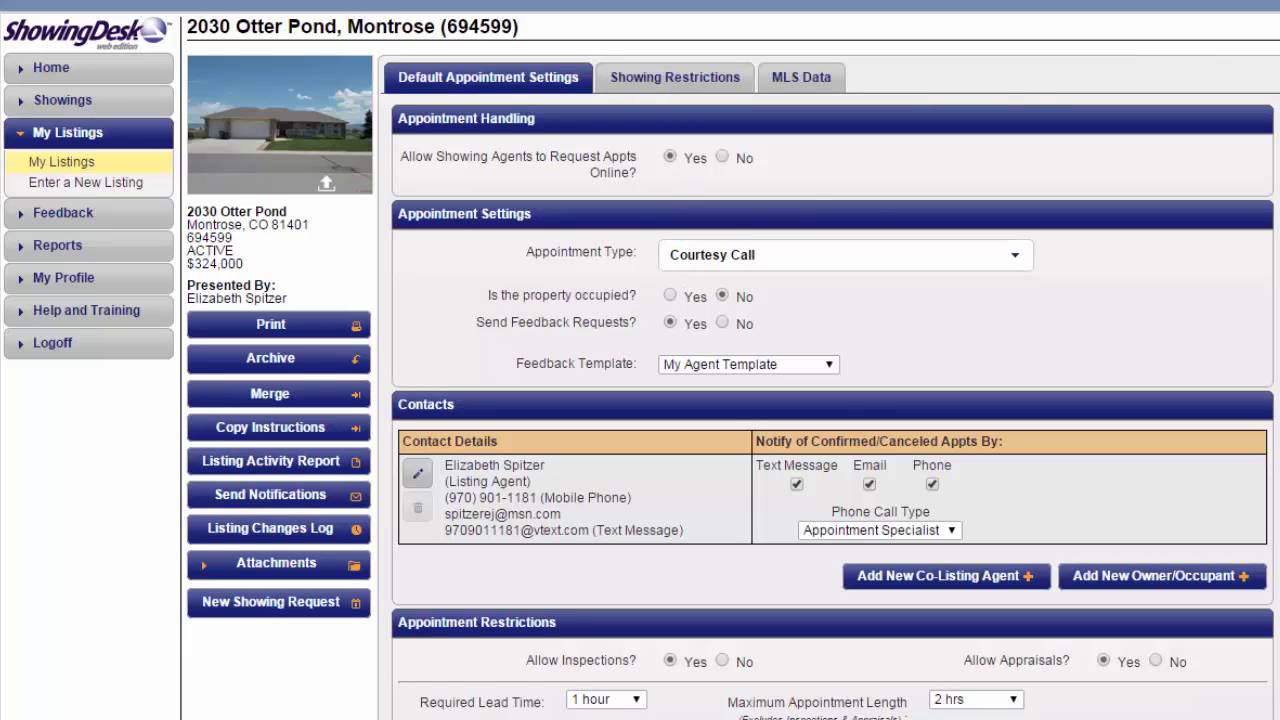
pyautogui.click(1020, 260)
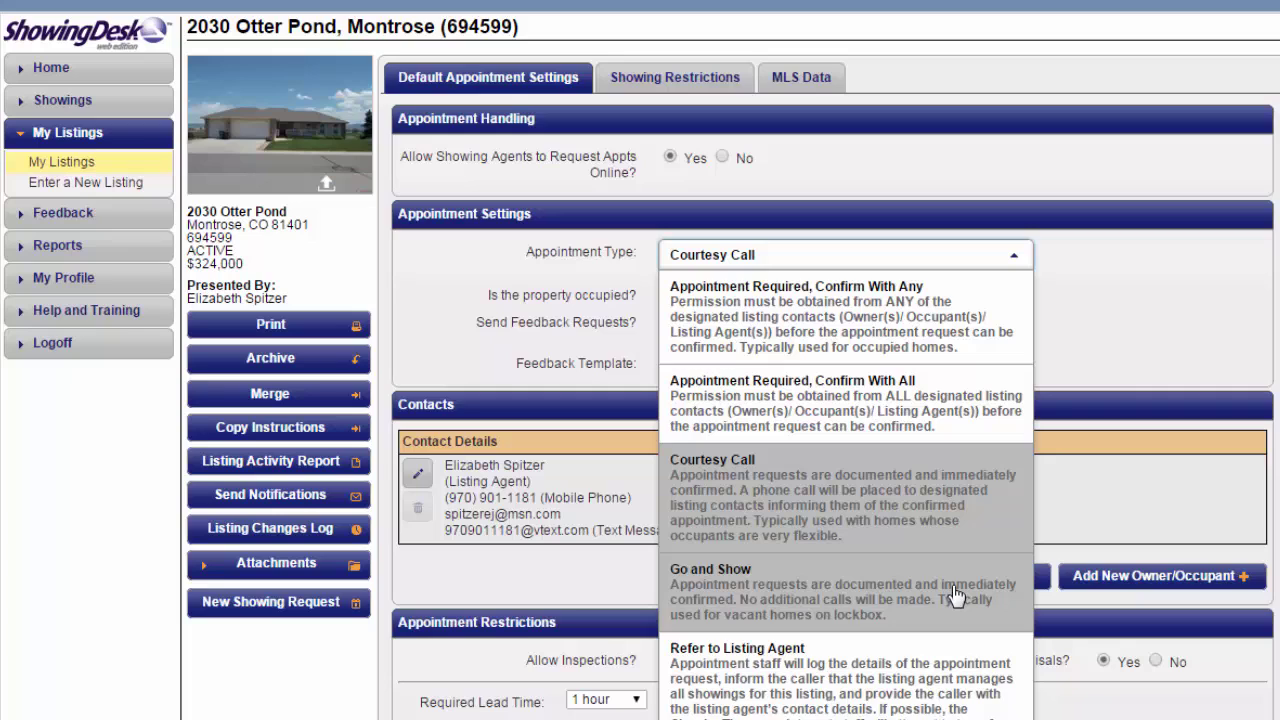
pyautogui.click(1237, 317)
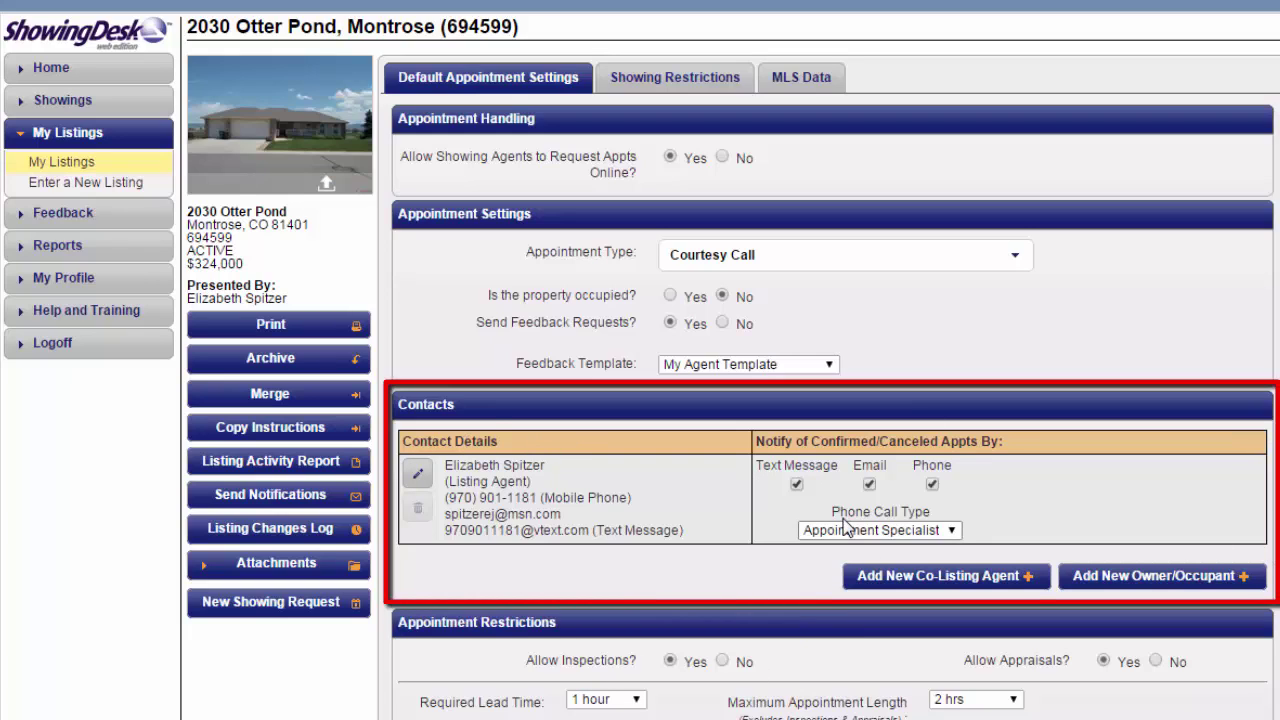
# Turn off phone notifications for confirmed/canceled appointments, leaving Text Message and email on.
pyautogui.click(797, 484)
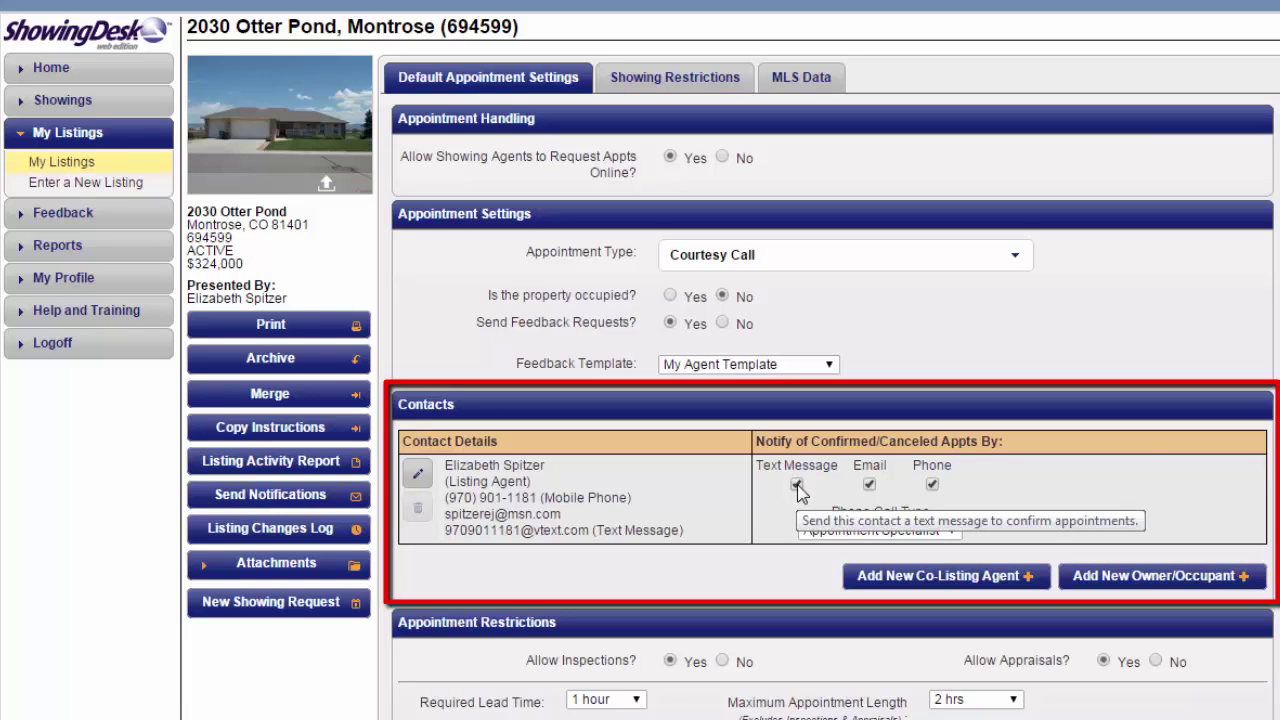
pyautogui.click(797, 484)
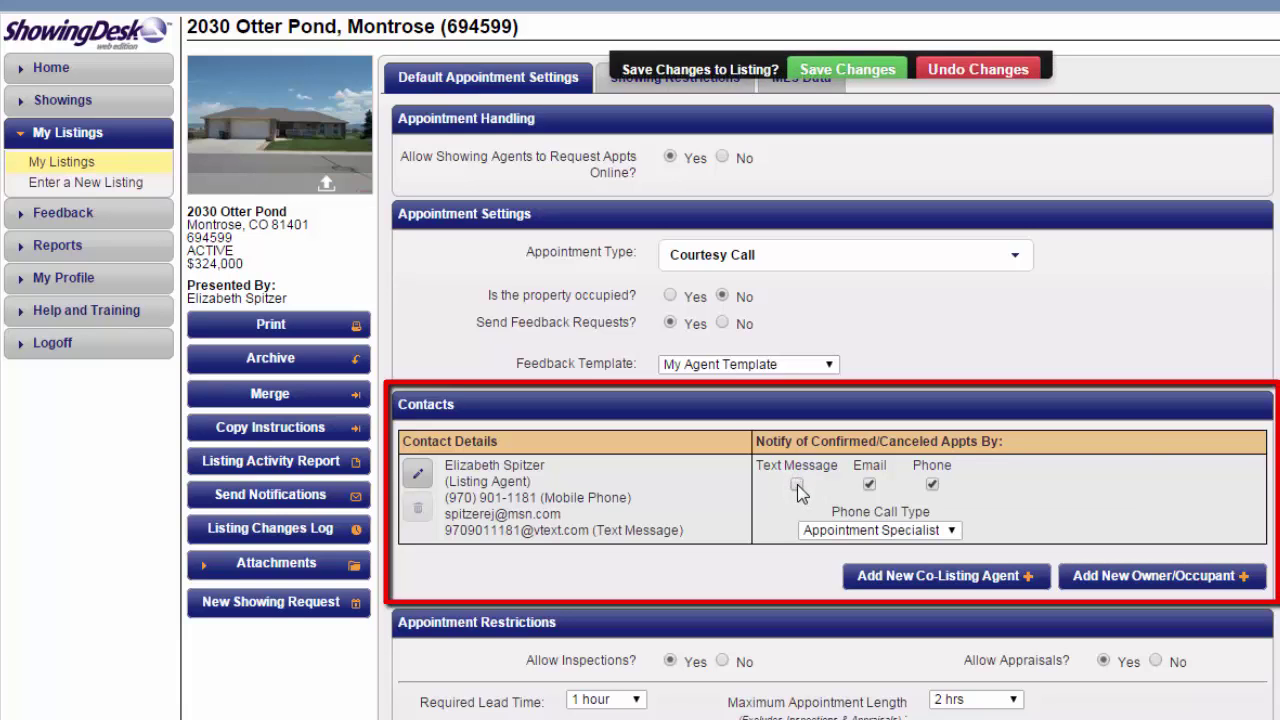
pyautogui.click(797, 484)
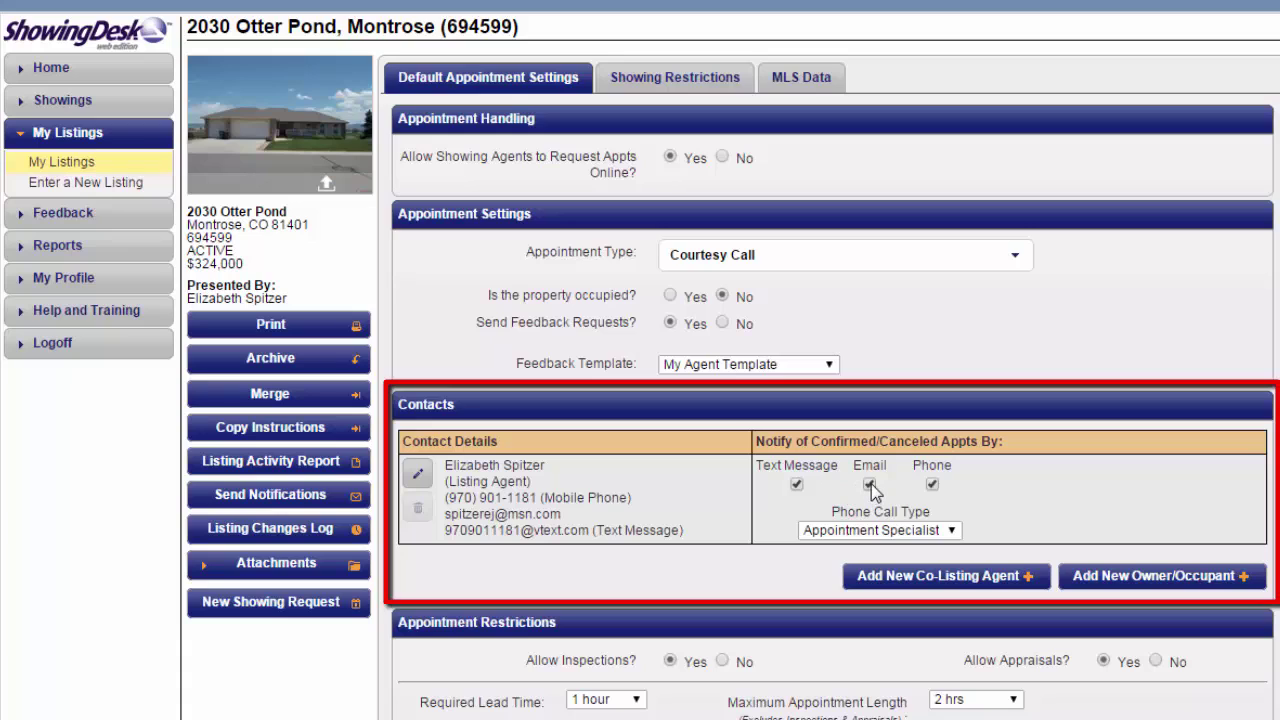
pyautogui.click(932, 485)
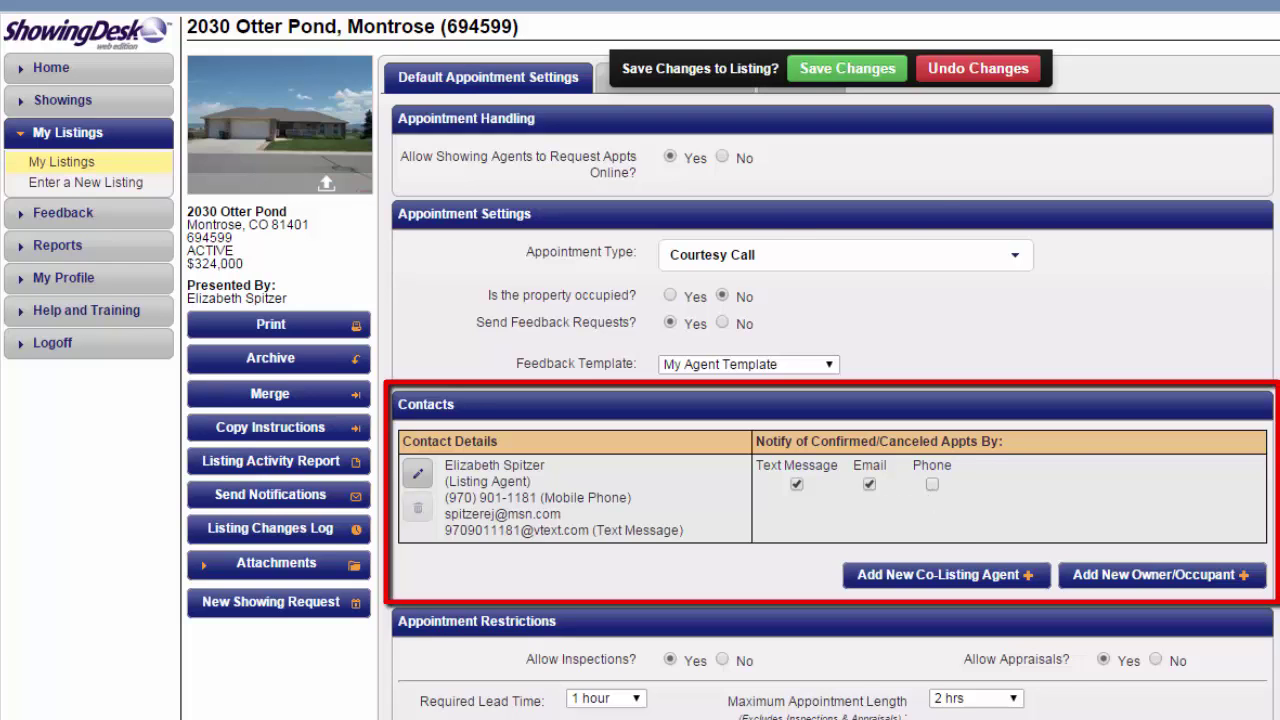
pyautogui.scroll(-3, 468, 322)
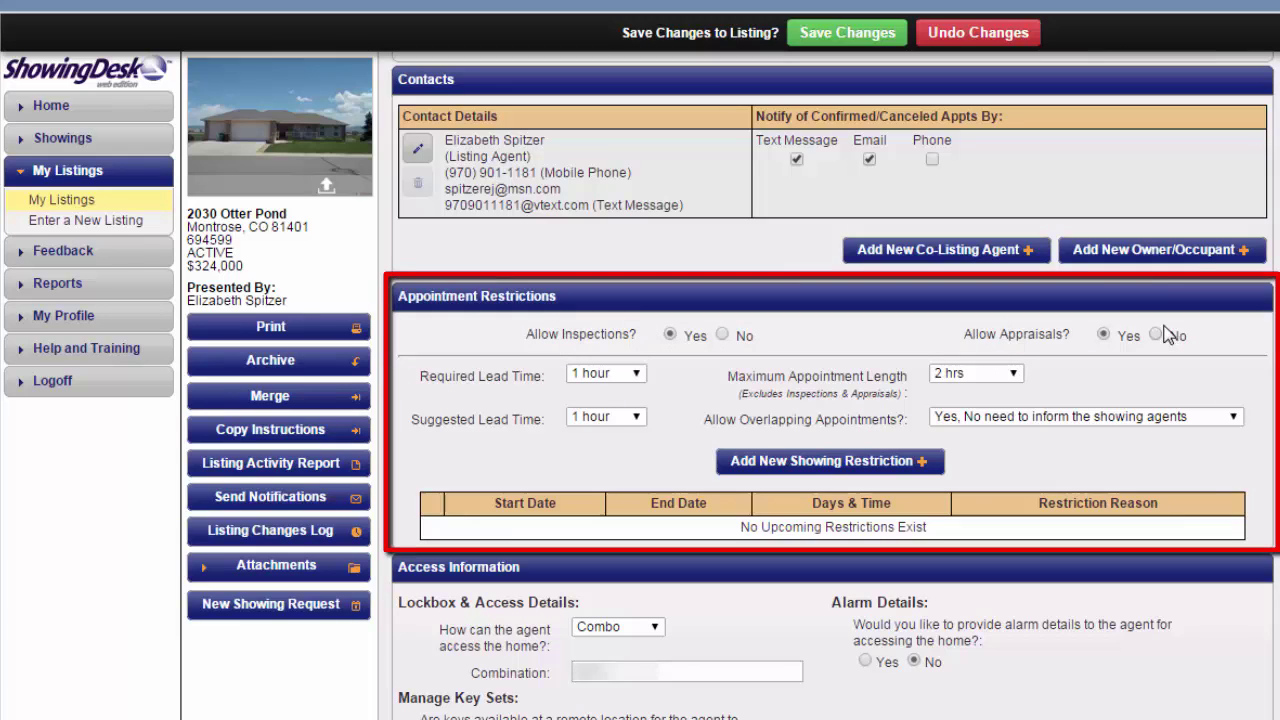
pyautogui.click(638, 374)
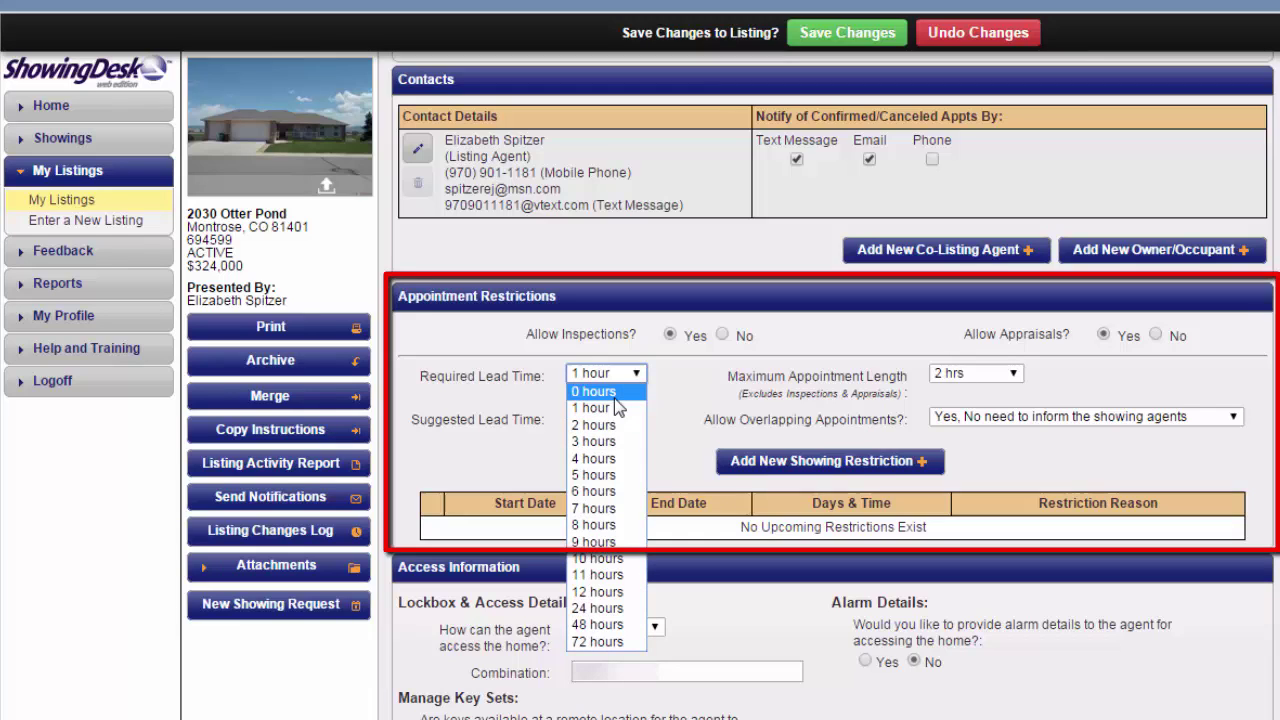
pyautogui.press('4')
pyautogui.press('8')
pyautogui.press('5')
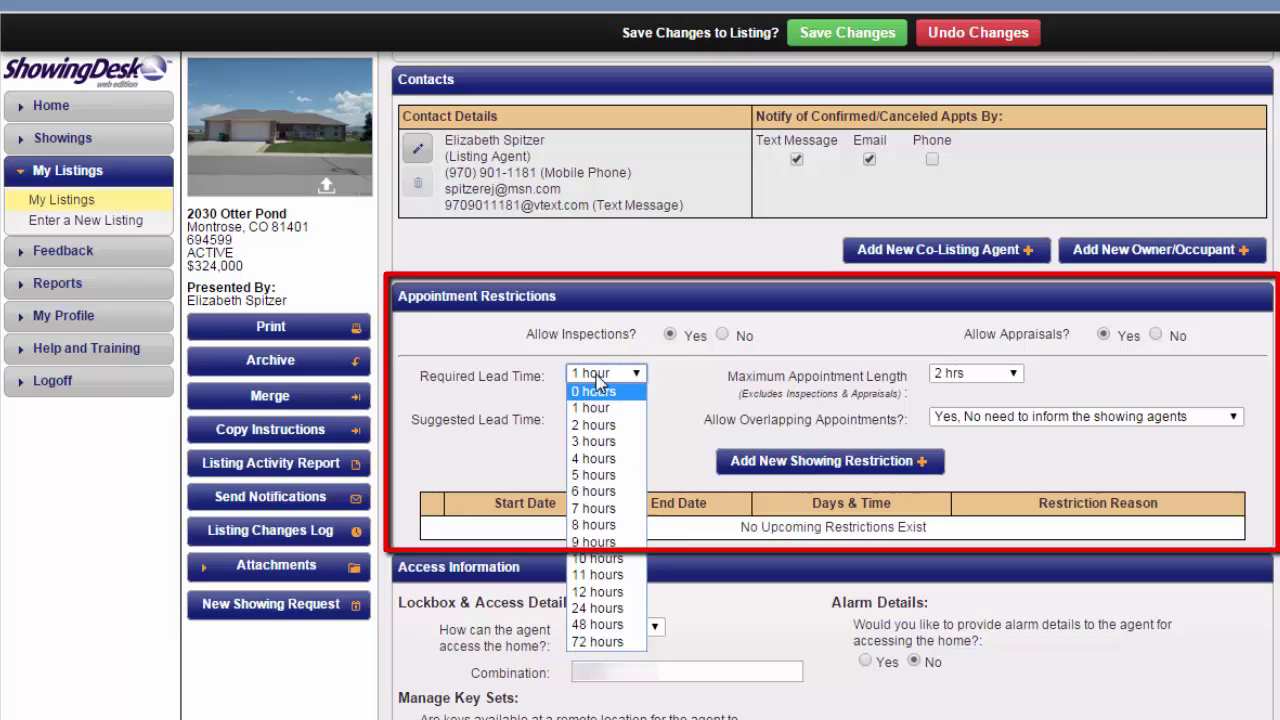
pyautogui.click(592, 373)
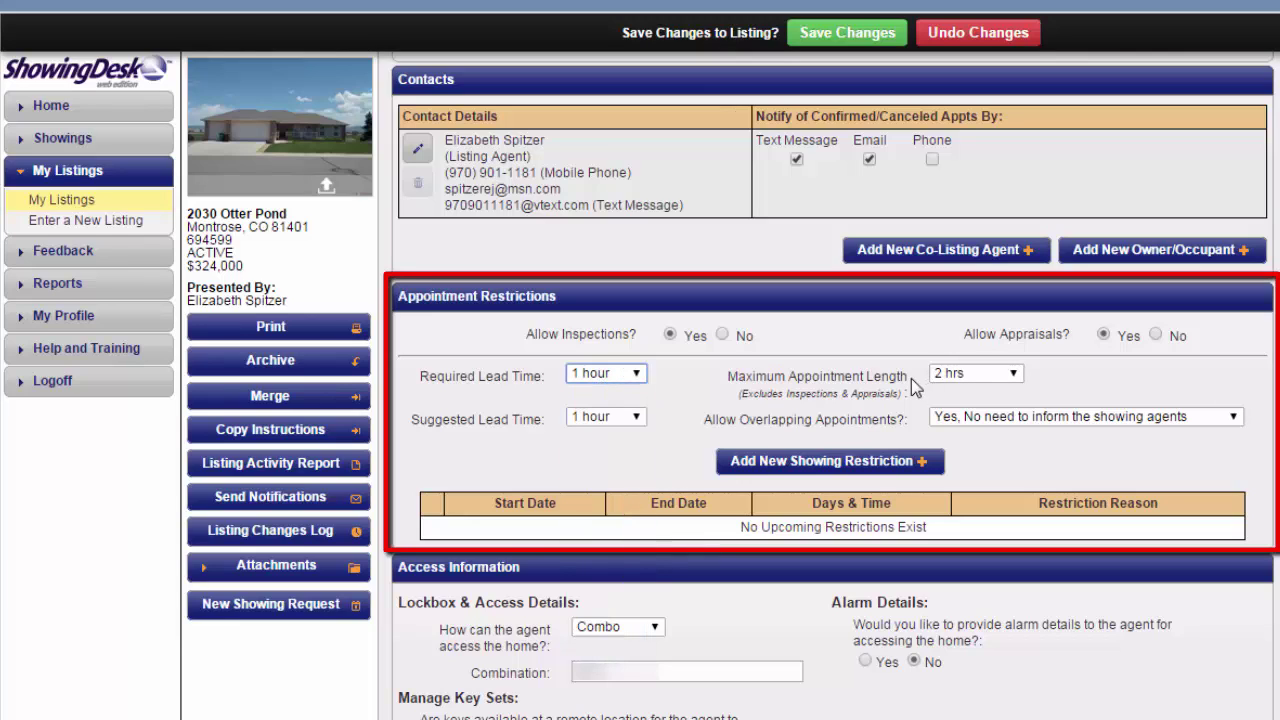
pyautogui.click(1013, 375)
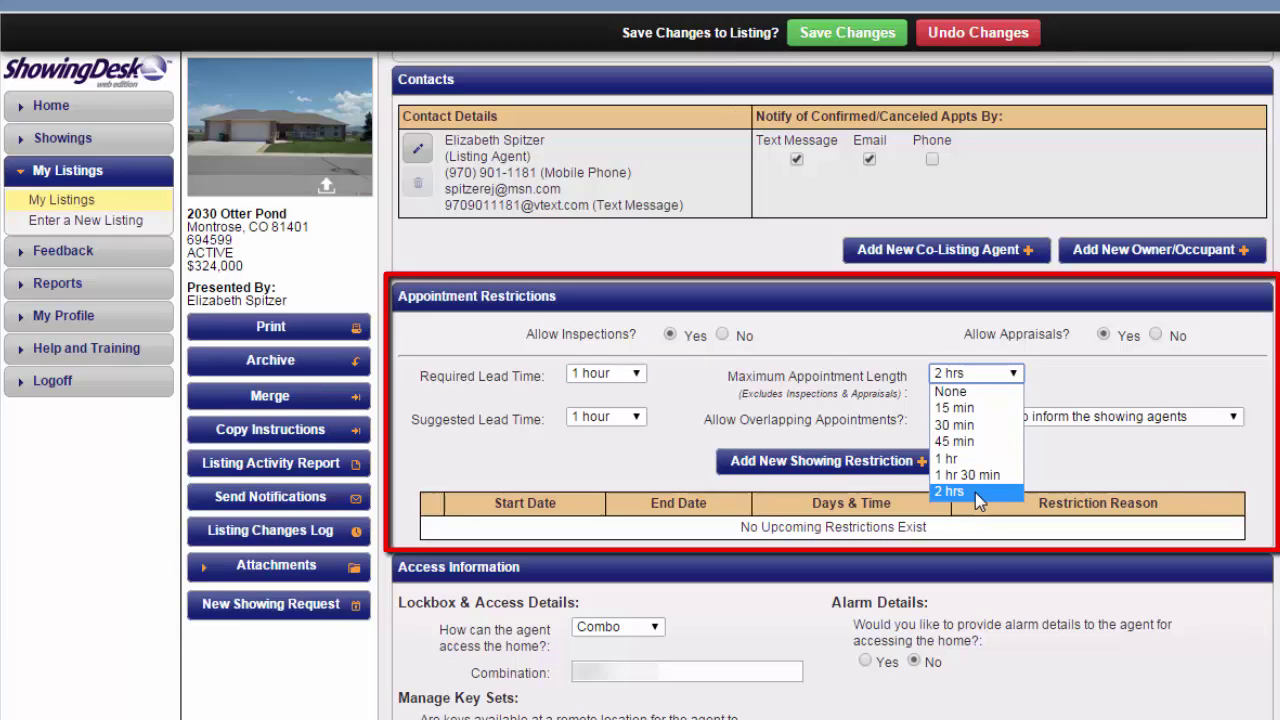
pyautogui.click(978, 460)
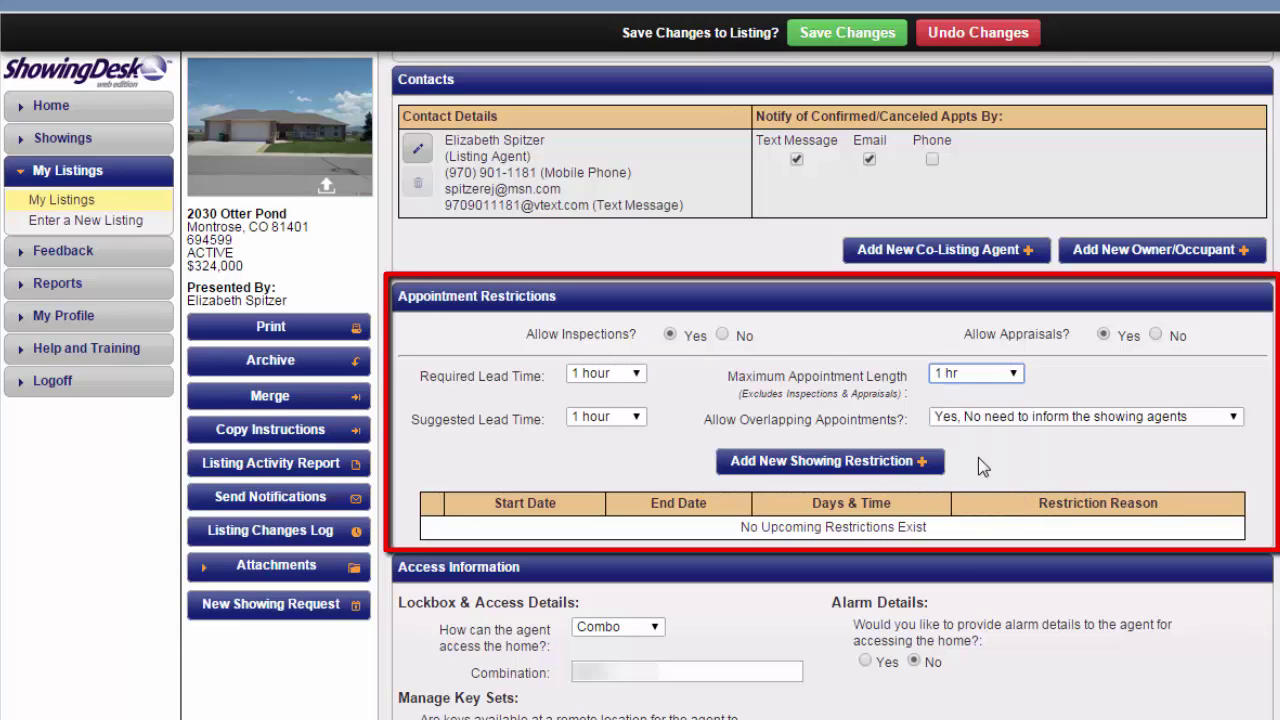
pyautogui.click(986, 383)
pyautogui.click(937, 488)
pyautogui.click(590, 419)
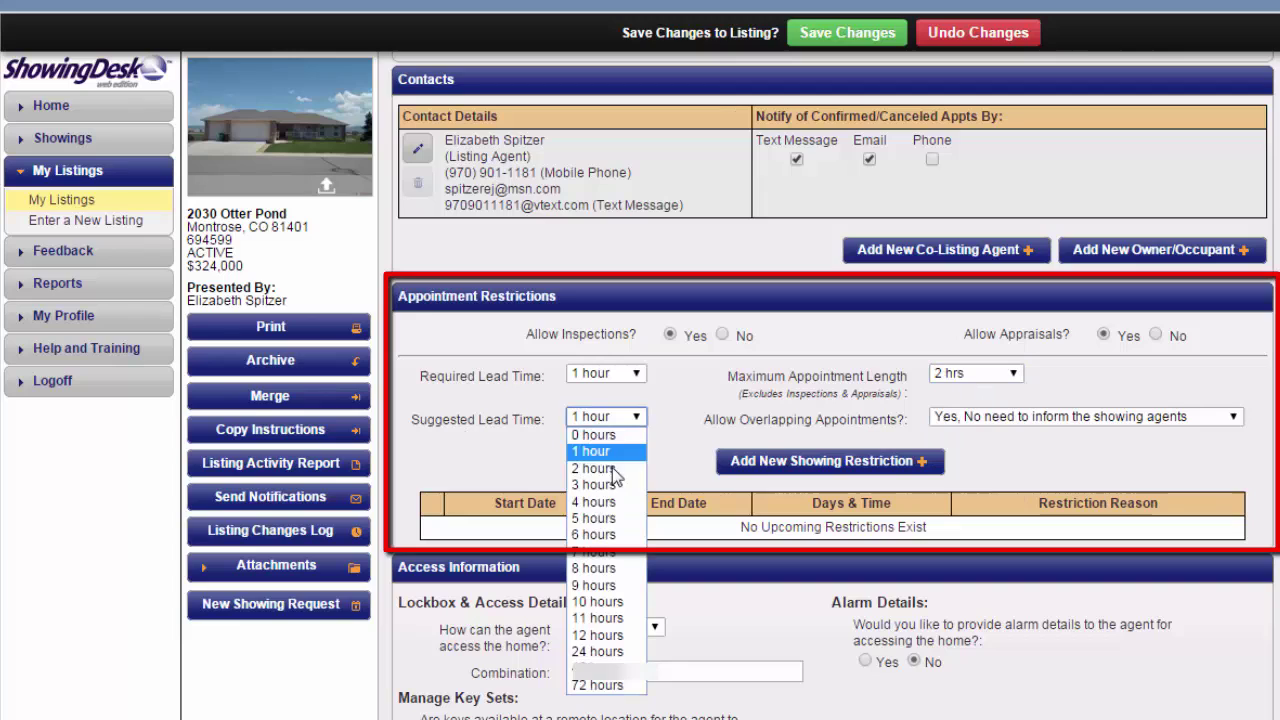
pyautogui.click(808, 419)
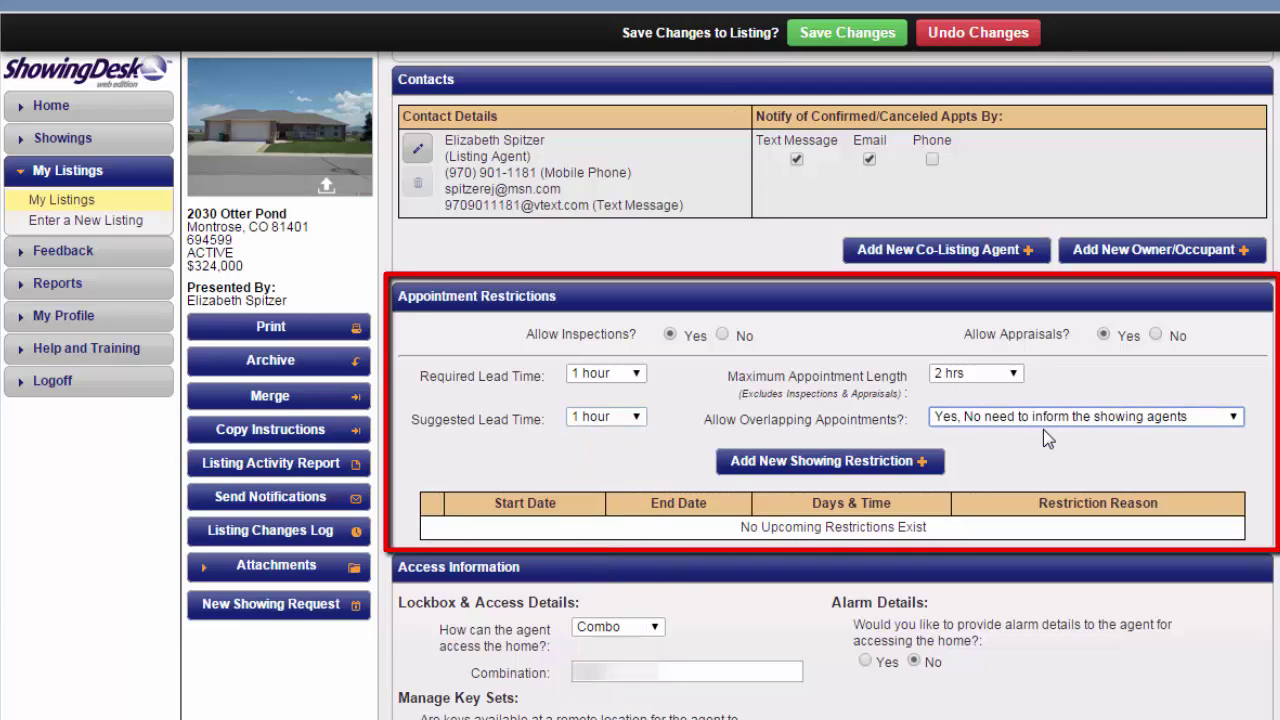
pyautogui.click(1189, 423)
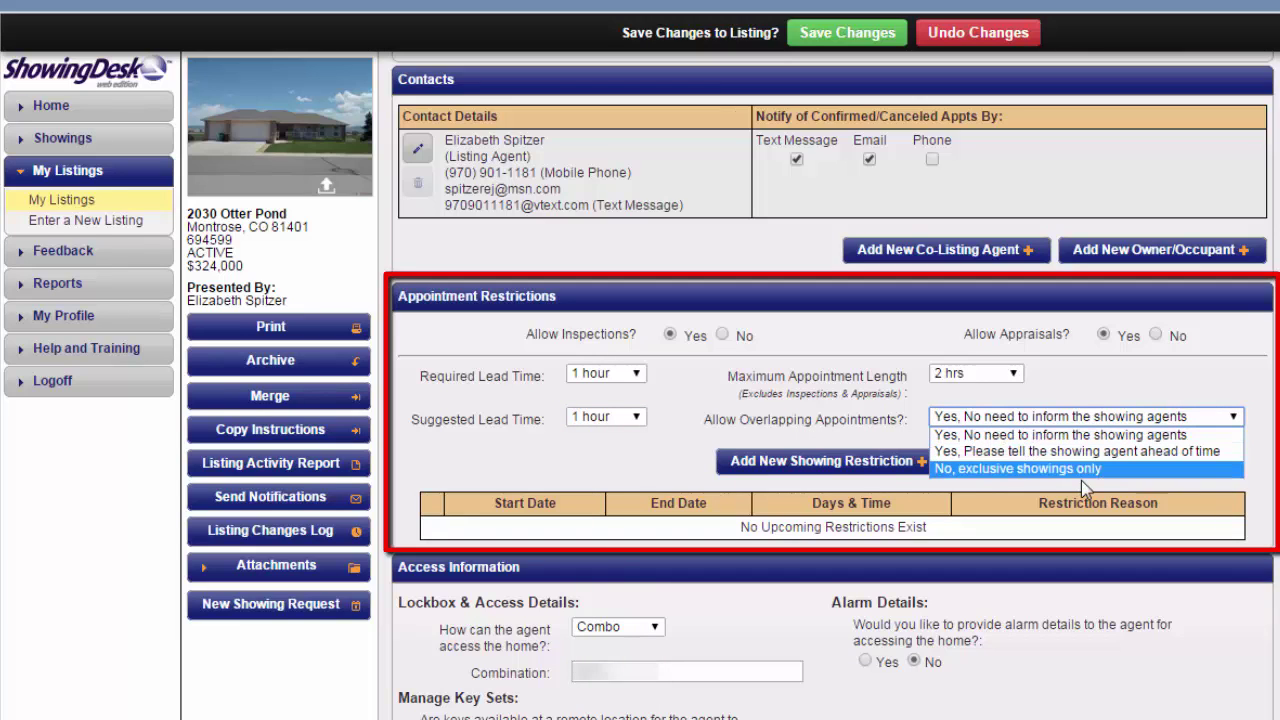
pyautogui.click(755, 482)
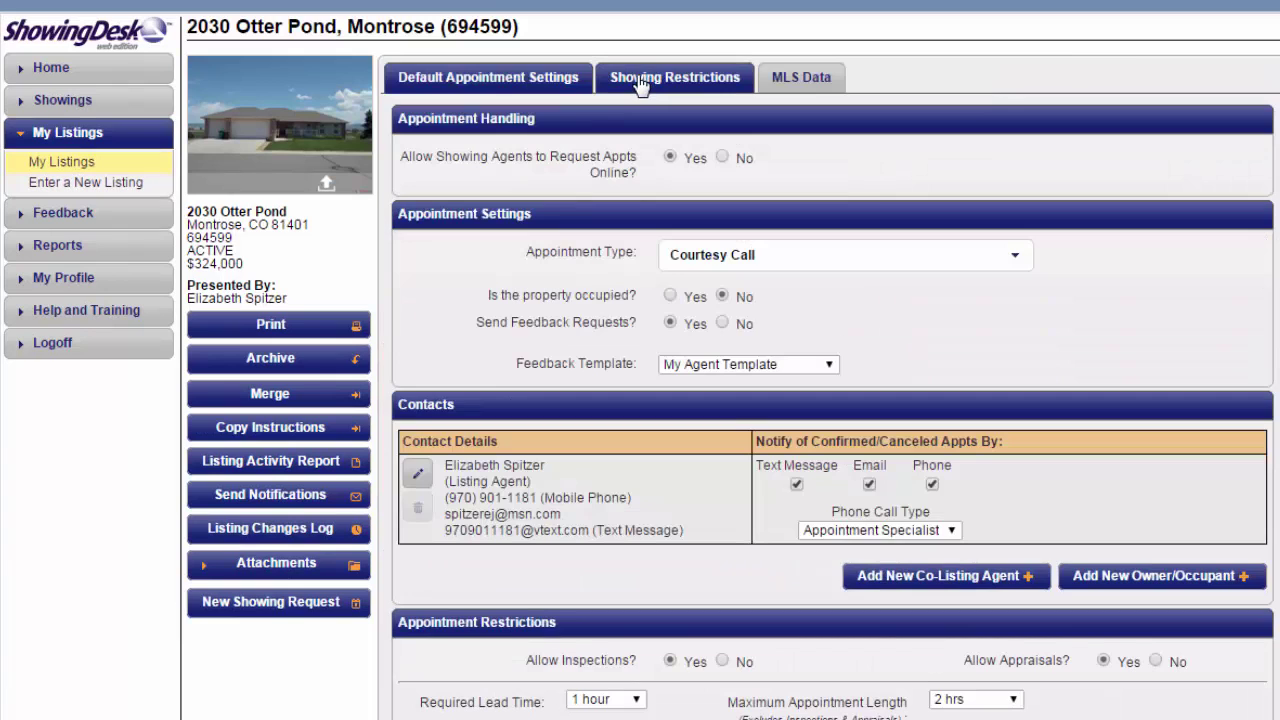
pyautogui.click(643, 84)
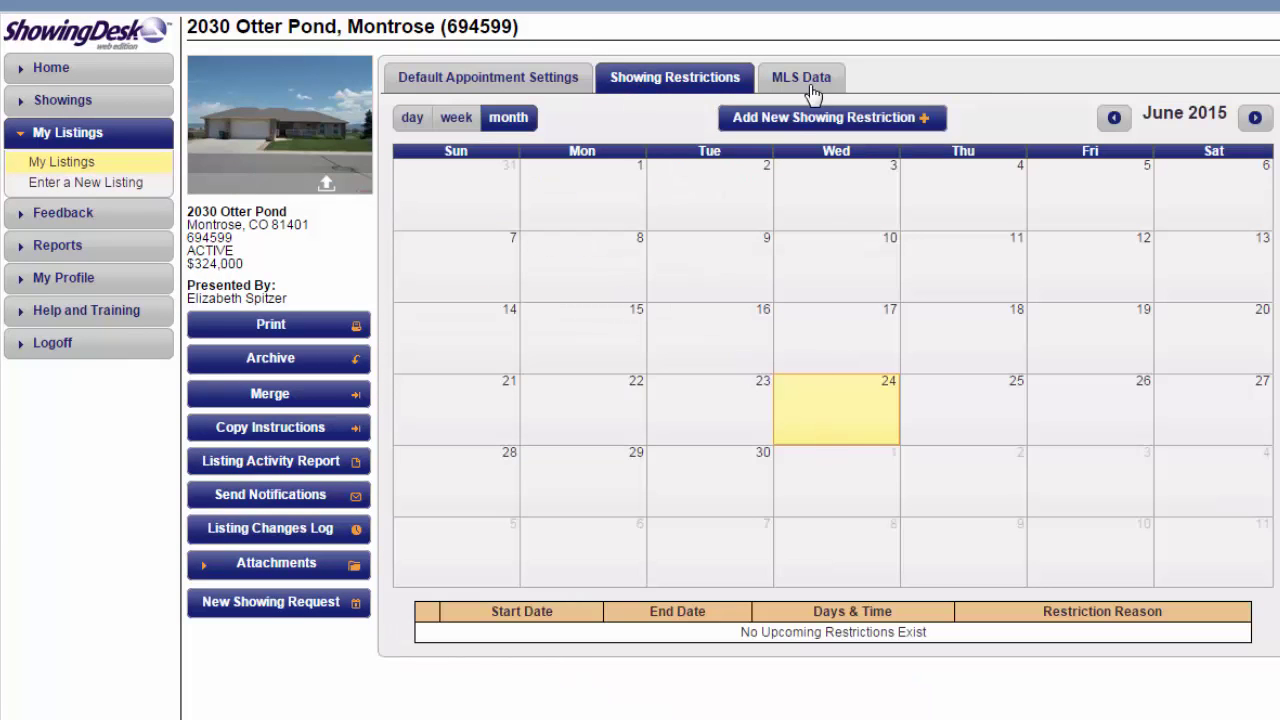
pyautogui.click(457, 80)
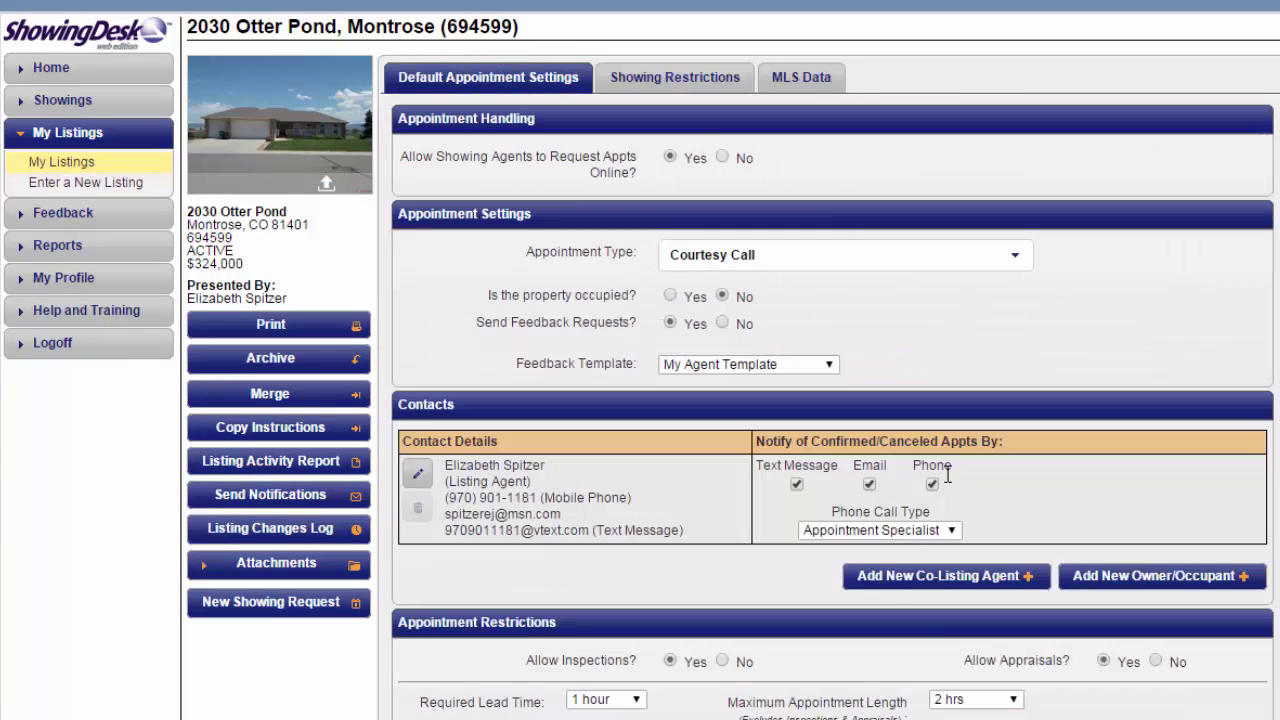
pyautogui.scroll(-5, 886, 591)
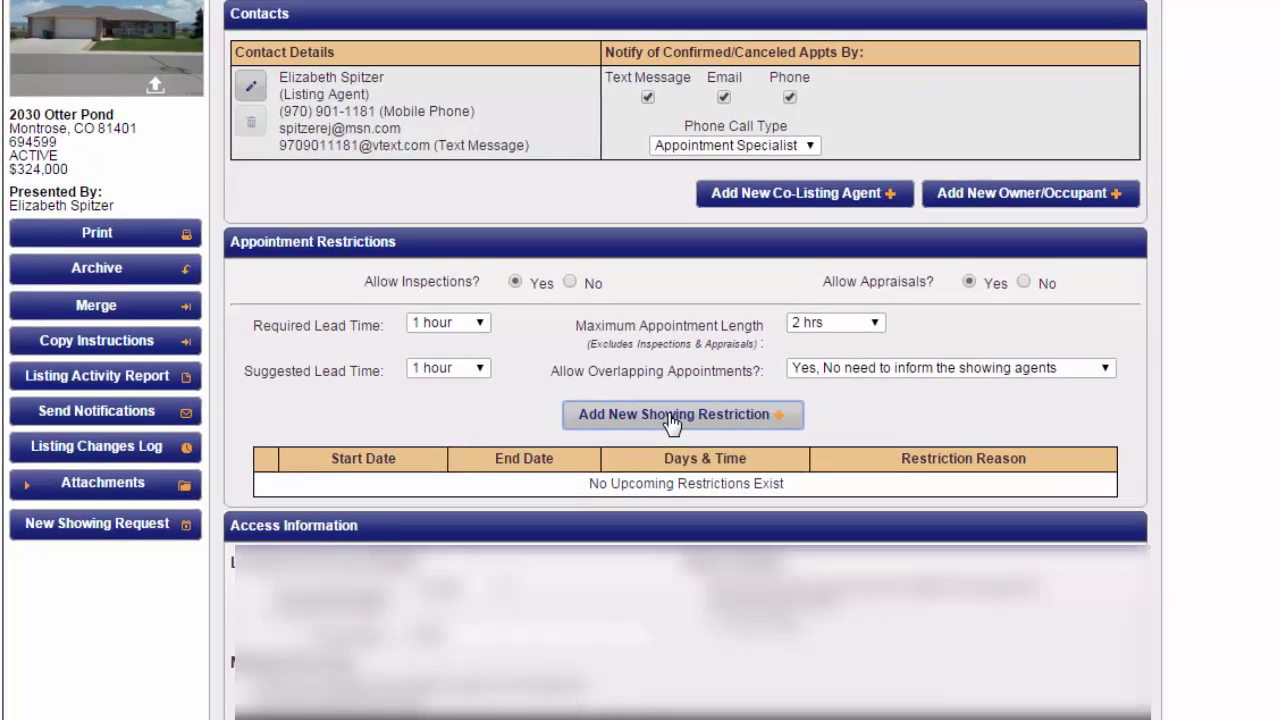
# Start a new showing restriction 'Gotta get our party on!' running 3:45 PM to 9:00 PM.
pyautogui.click(824, 462)
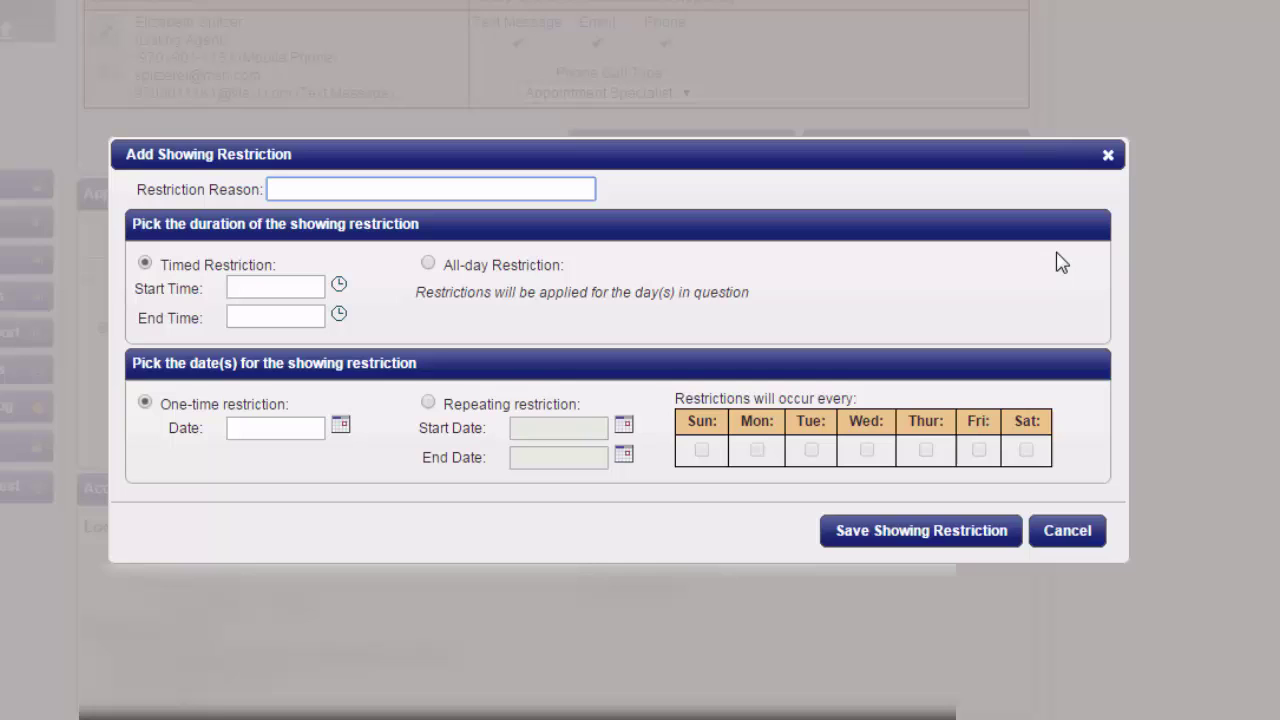
pyautogui.write('Gotta get our party on!')
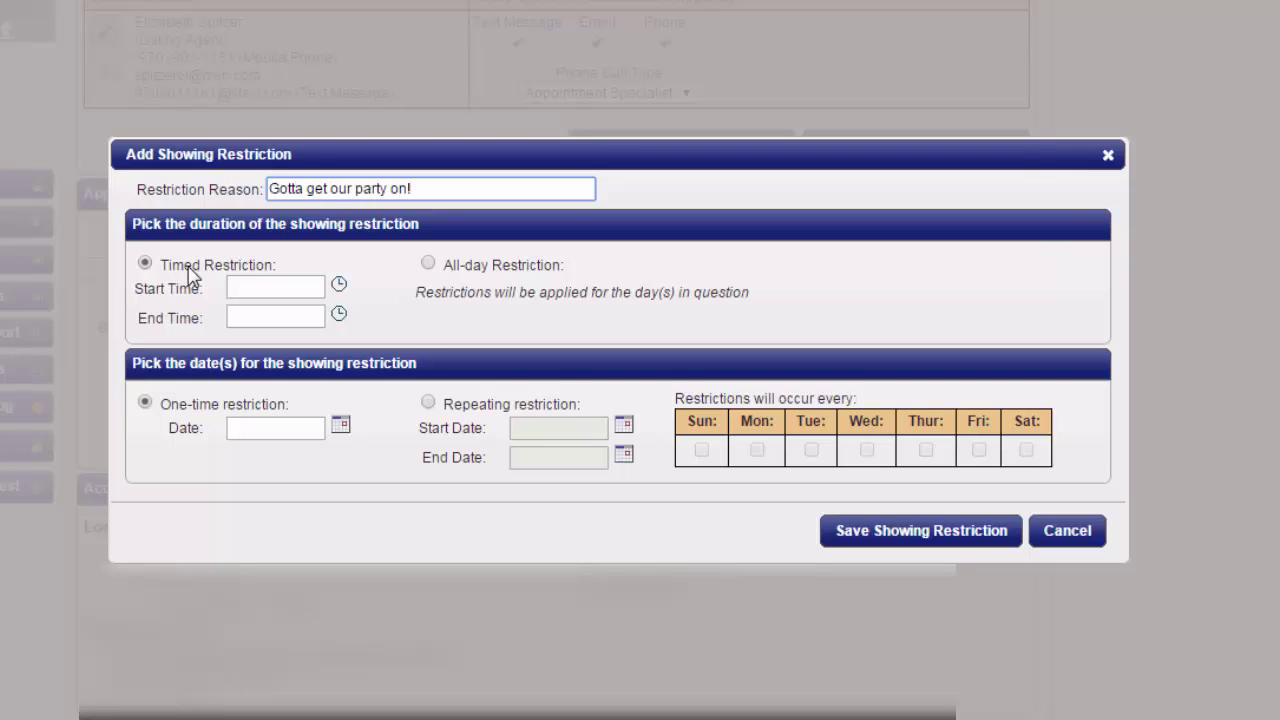
pyautogui.click(339, 285)
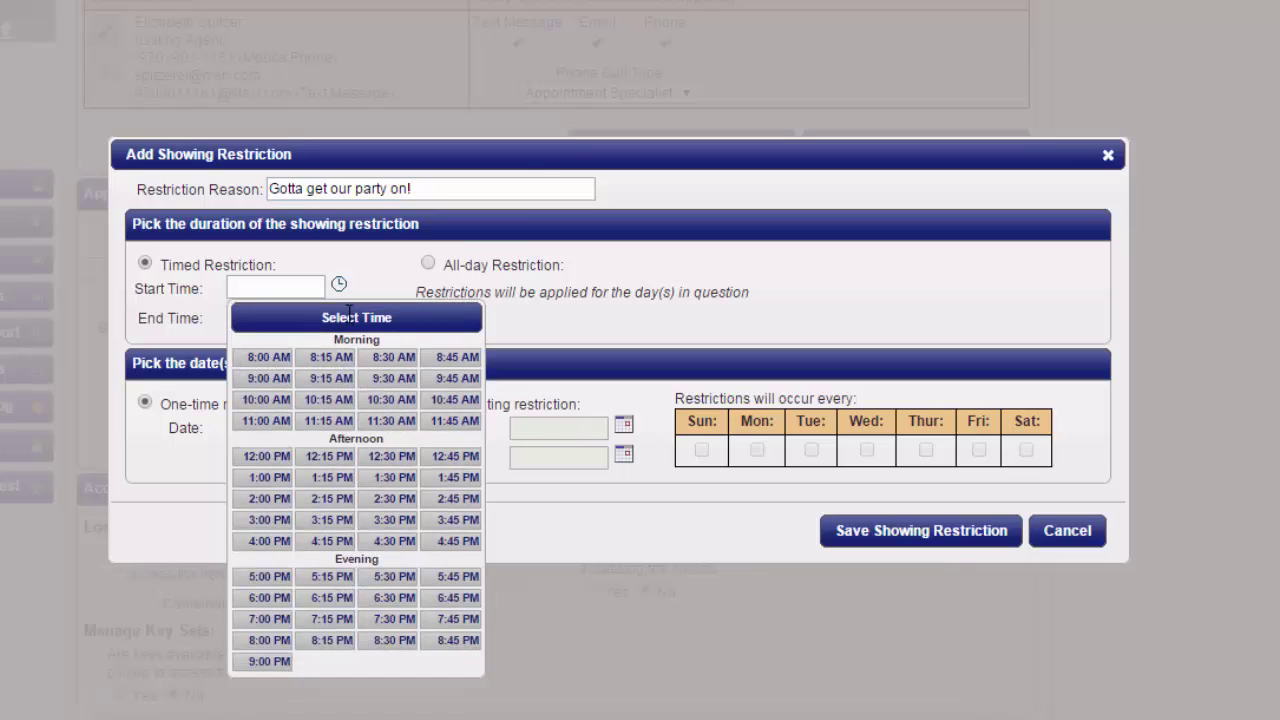
pyautogui.click(458, 520)
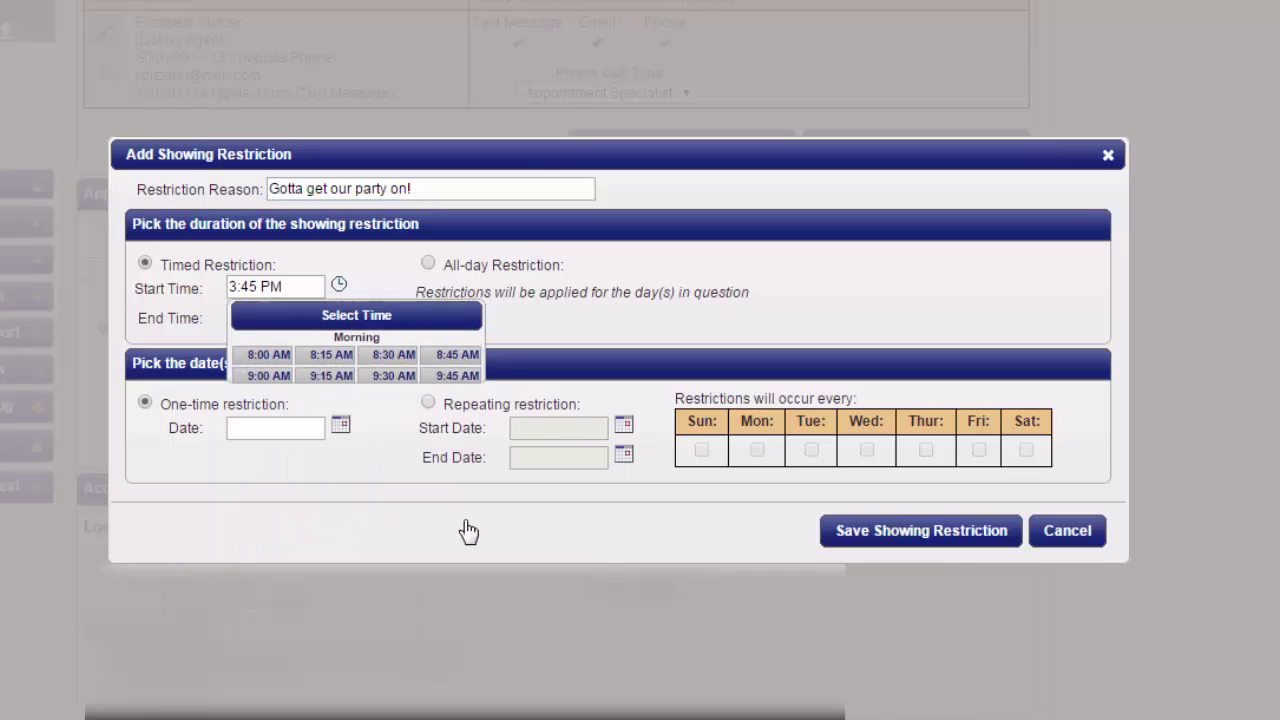
pyautogui.click(339, 316)
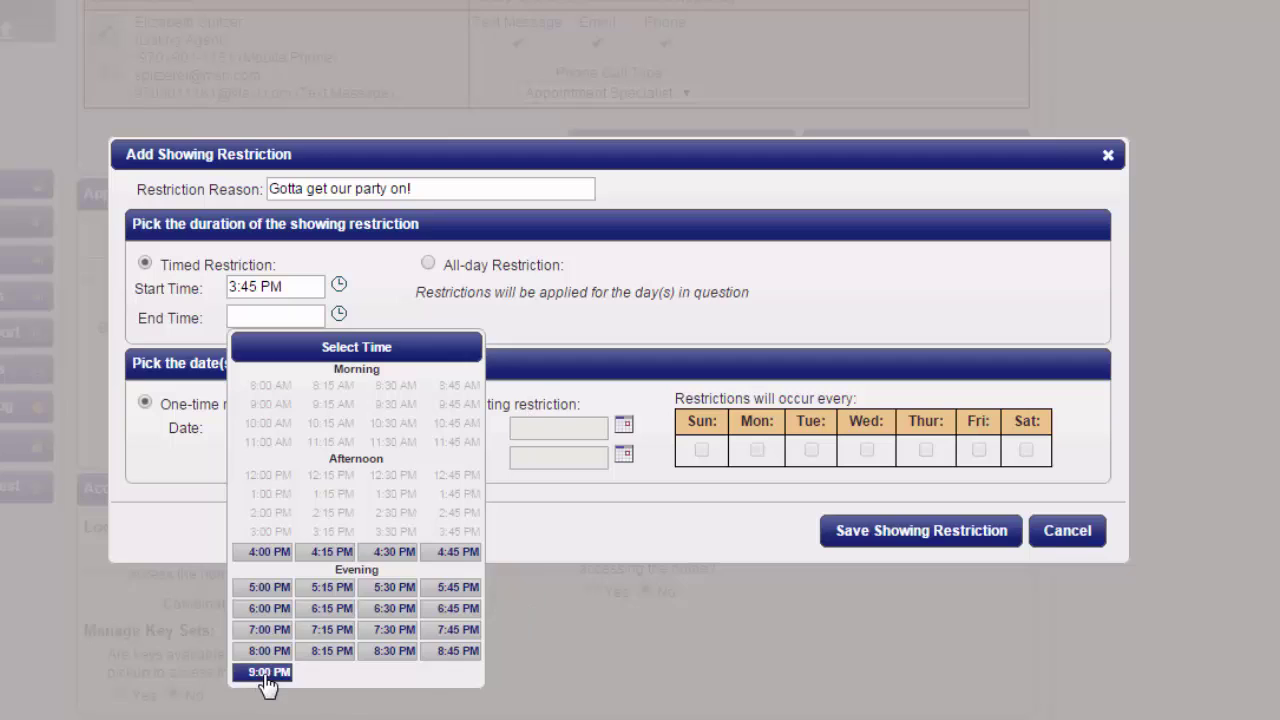
pyautogui.click(264, 680)
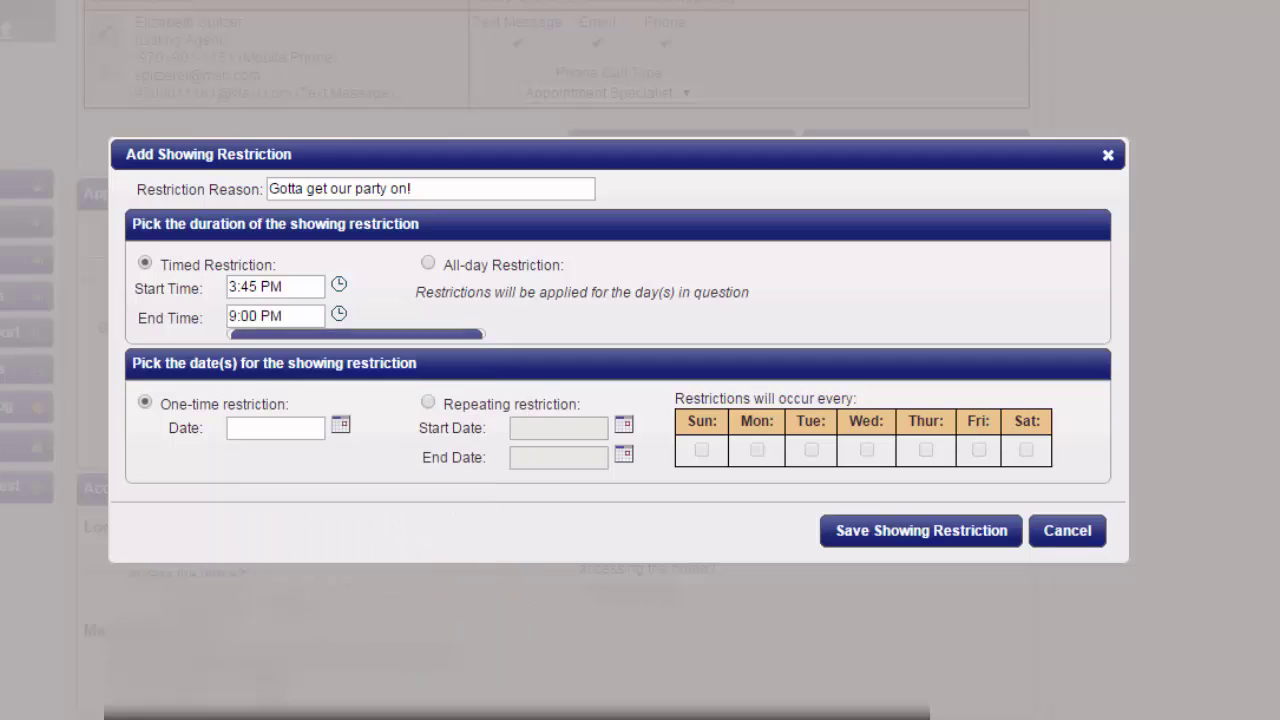
# Make it a timed restriction repeating every Friday and Saturday.
pyautogui.click(428, 264)
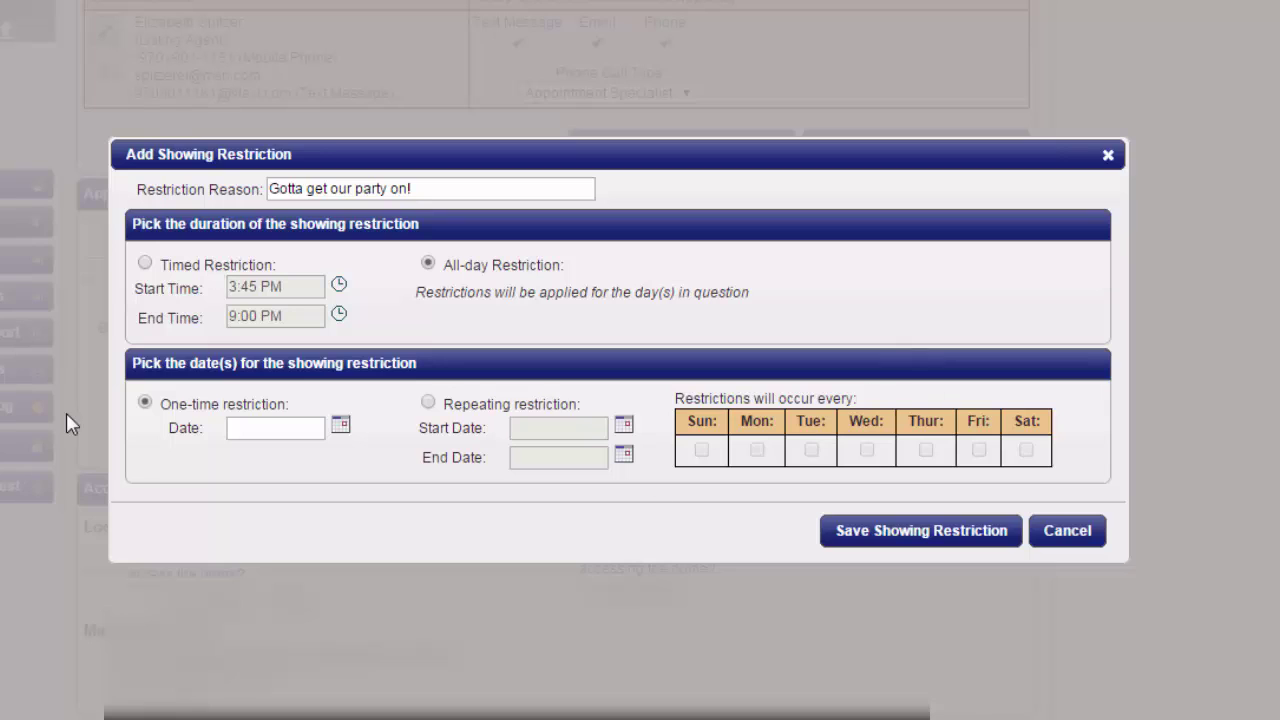
pyautogui.click(285, 427)
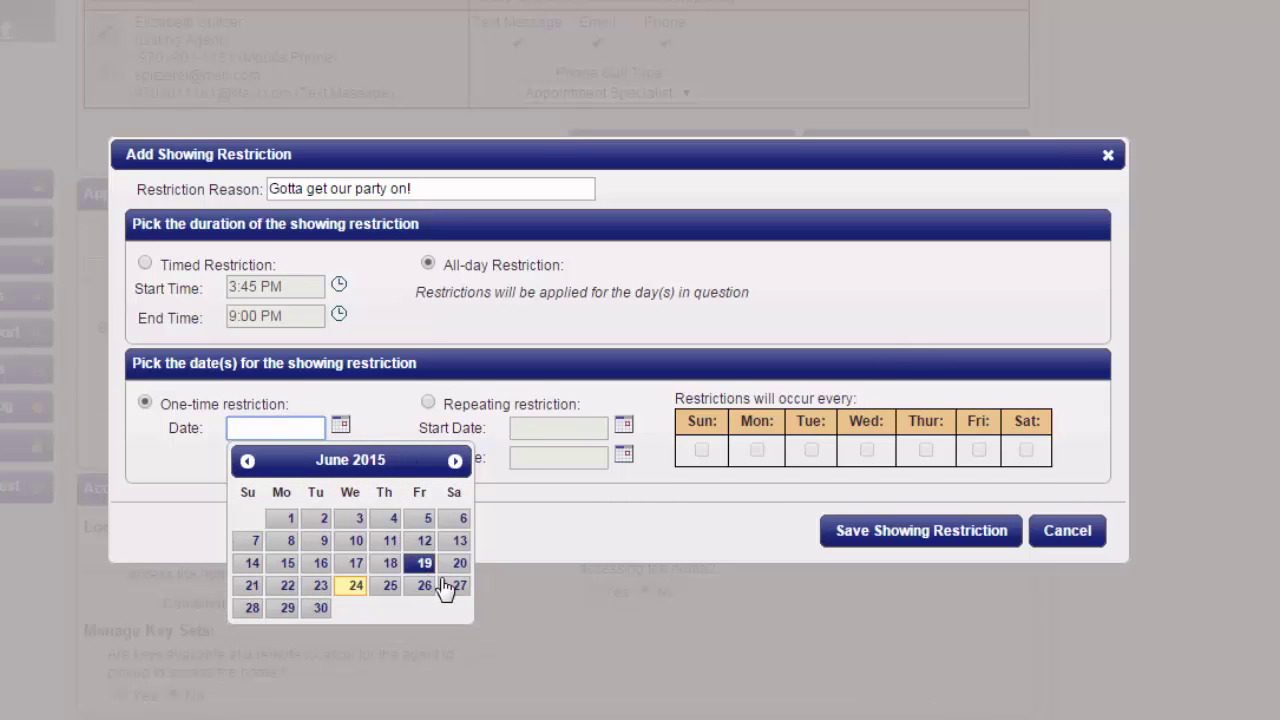
pyautogui.click(457, 586)
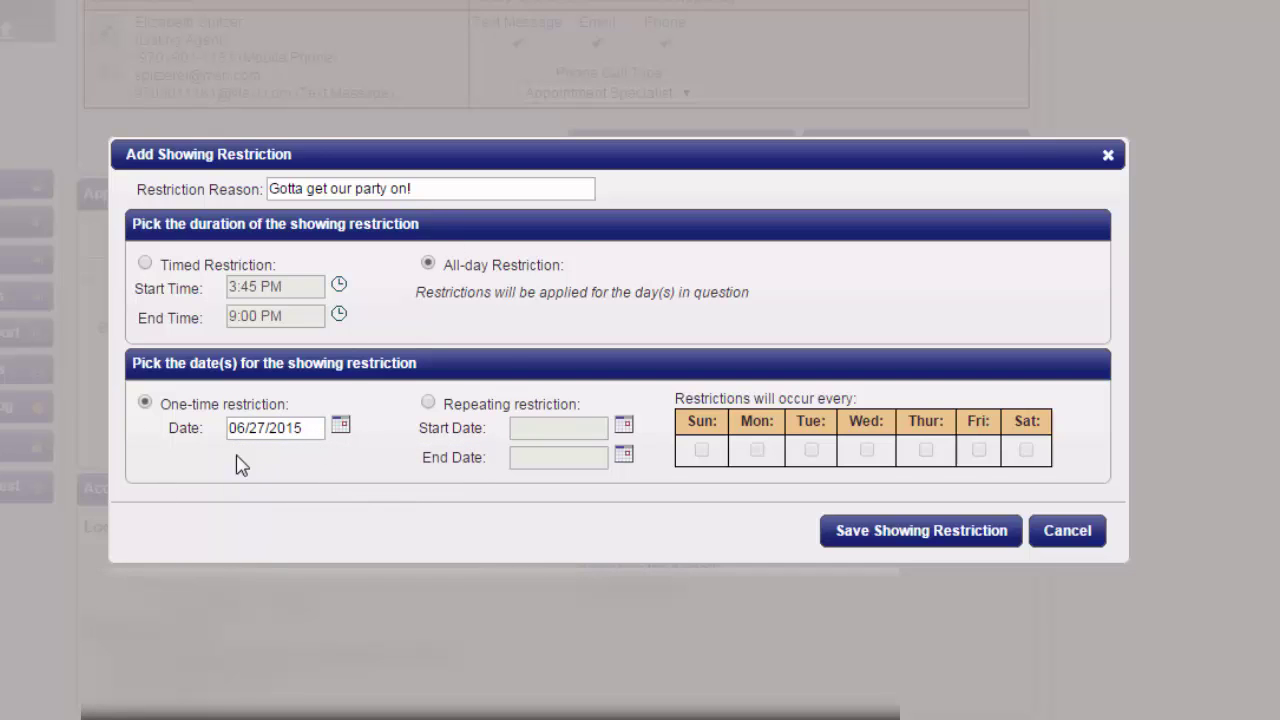
pyautogui.click(429, 403)
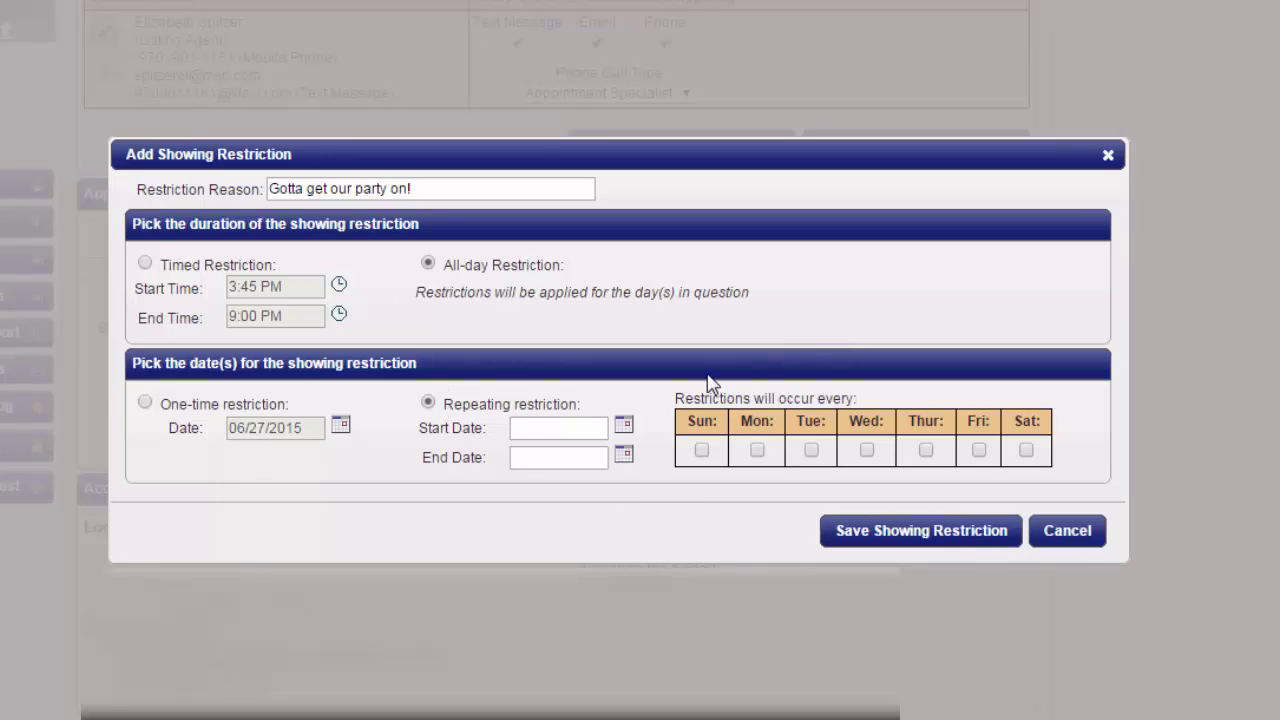
pyautogui.click(980, 450)
pyautogui.click(1027, 450)
pyautogui.click(152, 263)
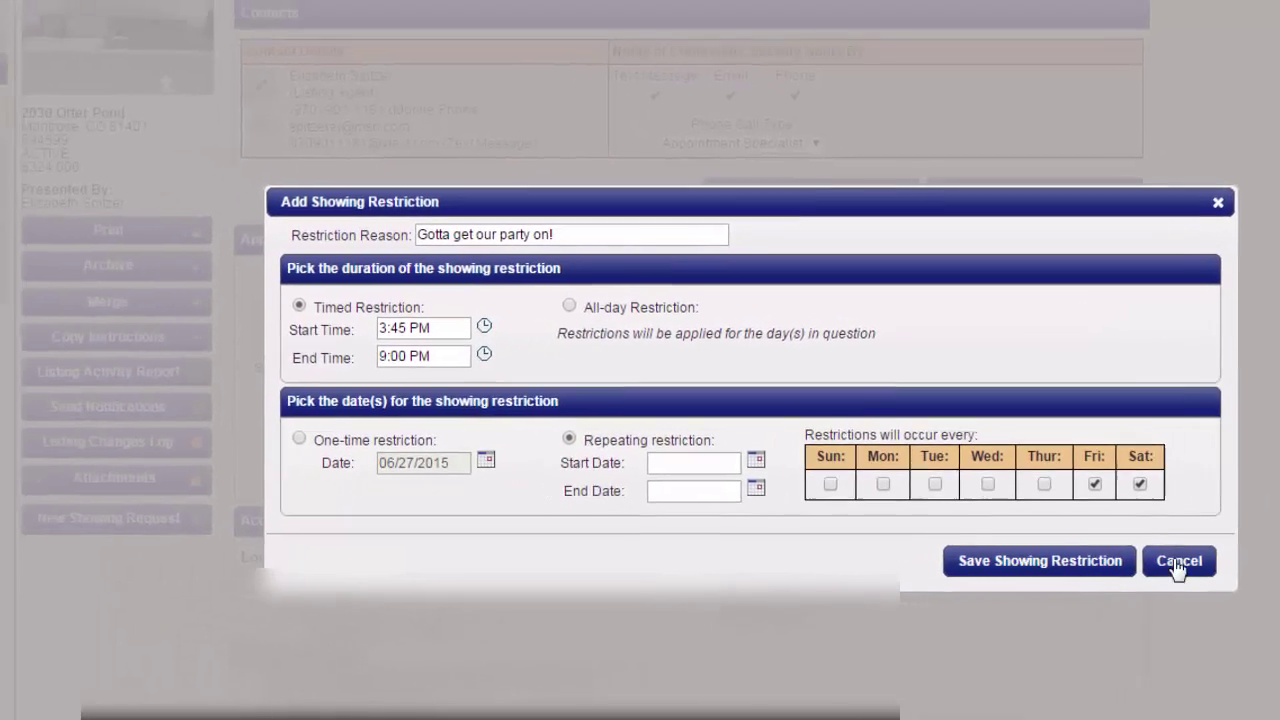
# Cancel the unsaved restriction and leave the home's access method set to Combo.
pyautogui.click(1067, 530)
pyautogui.scroll(3, 840, 428)
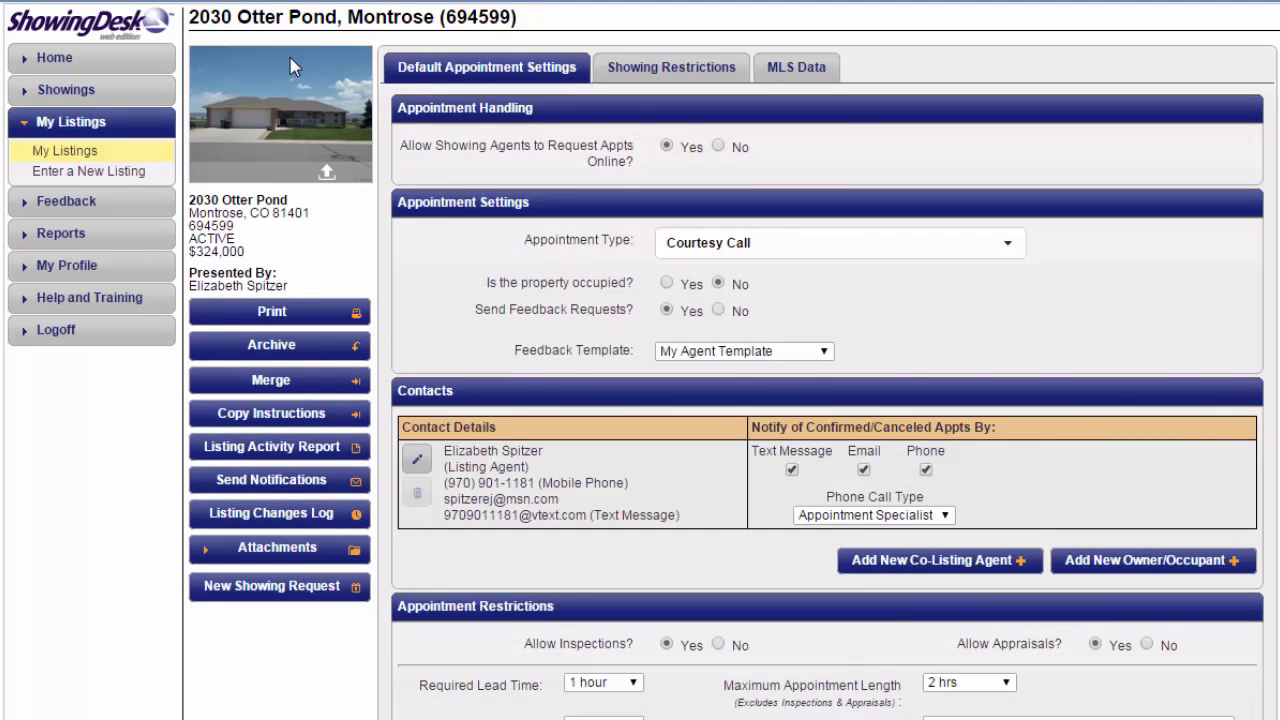
pyautogui.scroll(-7, 833, 349)
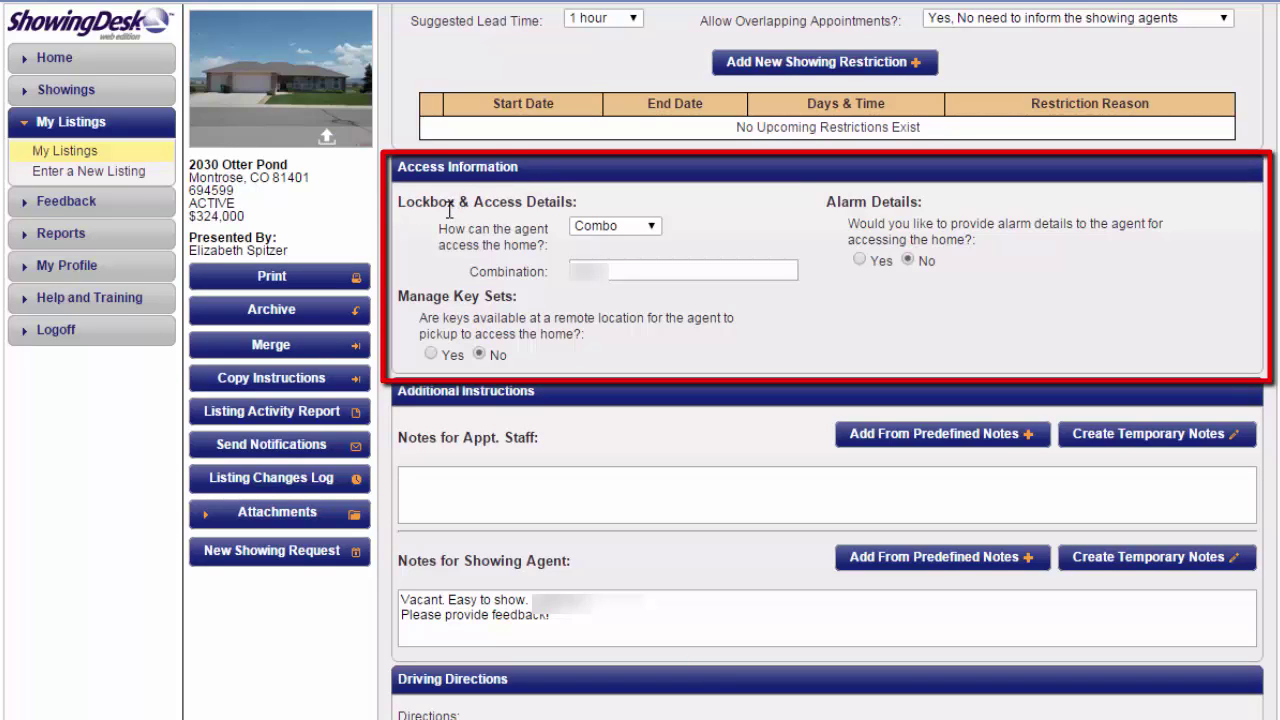
pyautogui.click(620, 225)
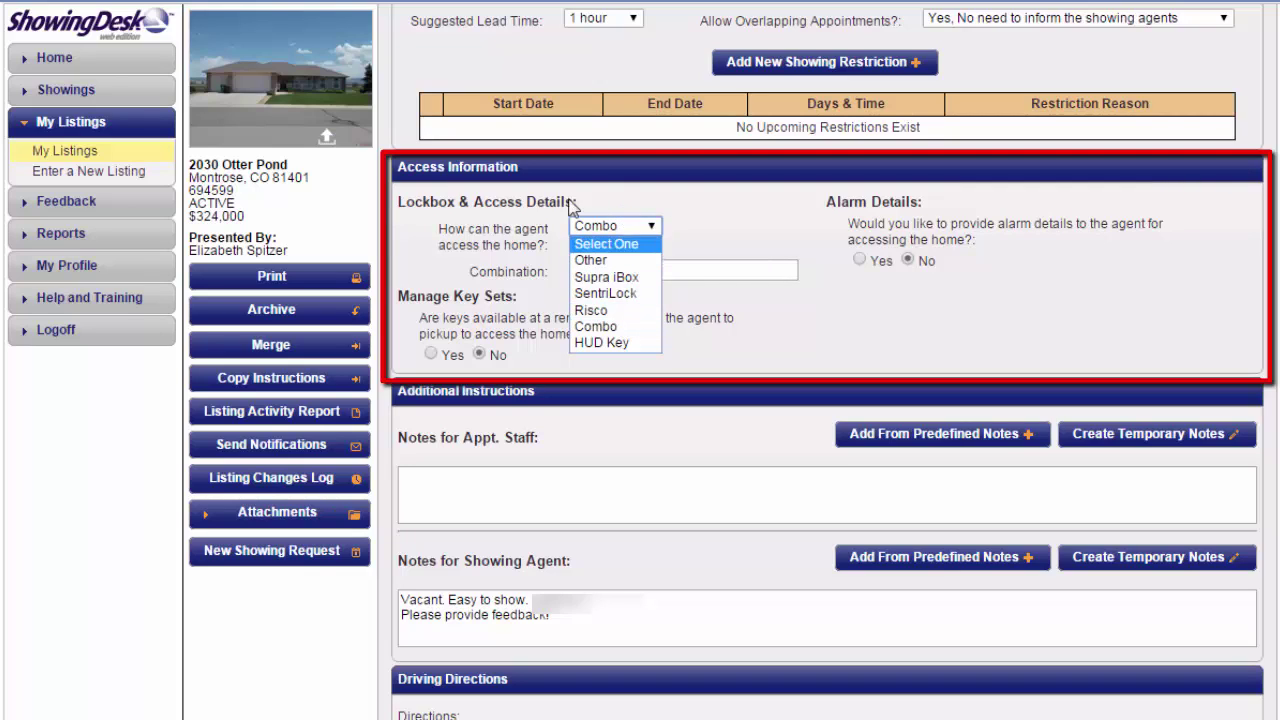
pyautogui.click(466, 279)
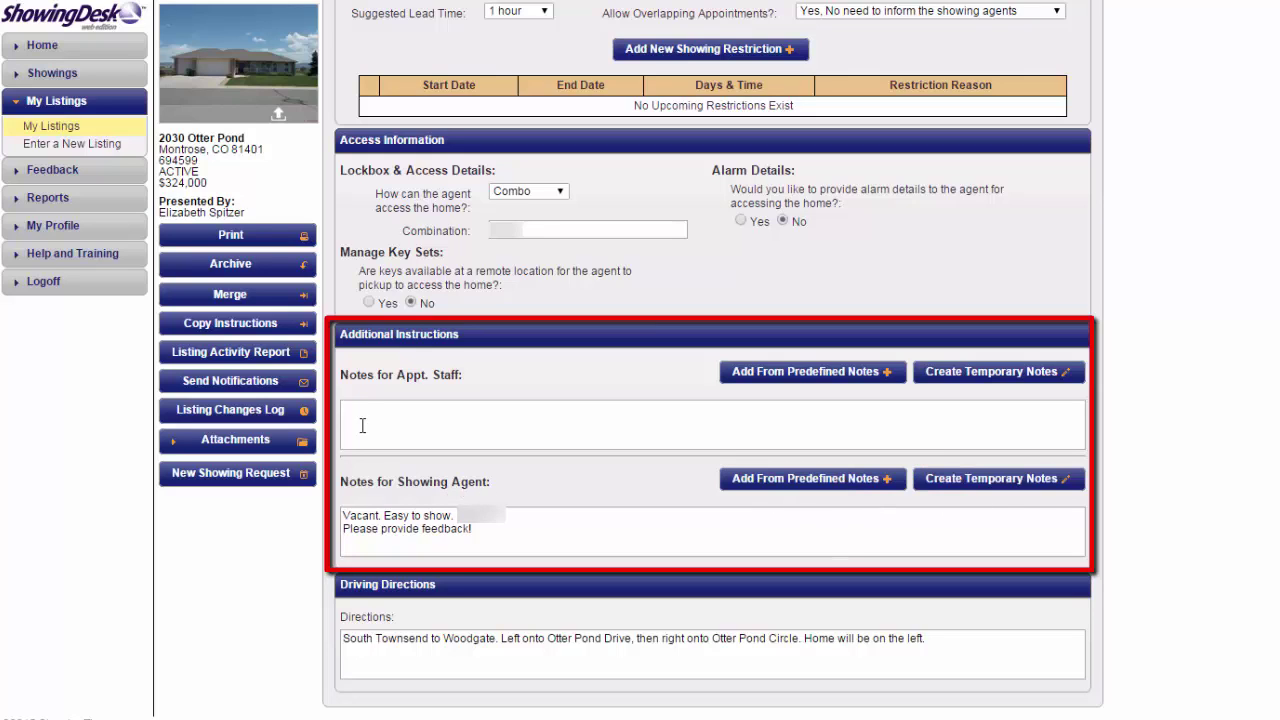
# Append 'dfdfdf' to the first line of the Notes for Showing Agent.
pyautogui.click(494, 533)
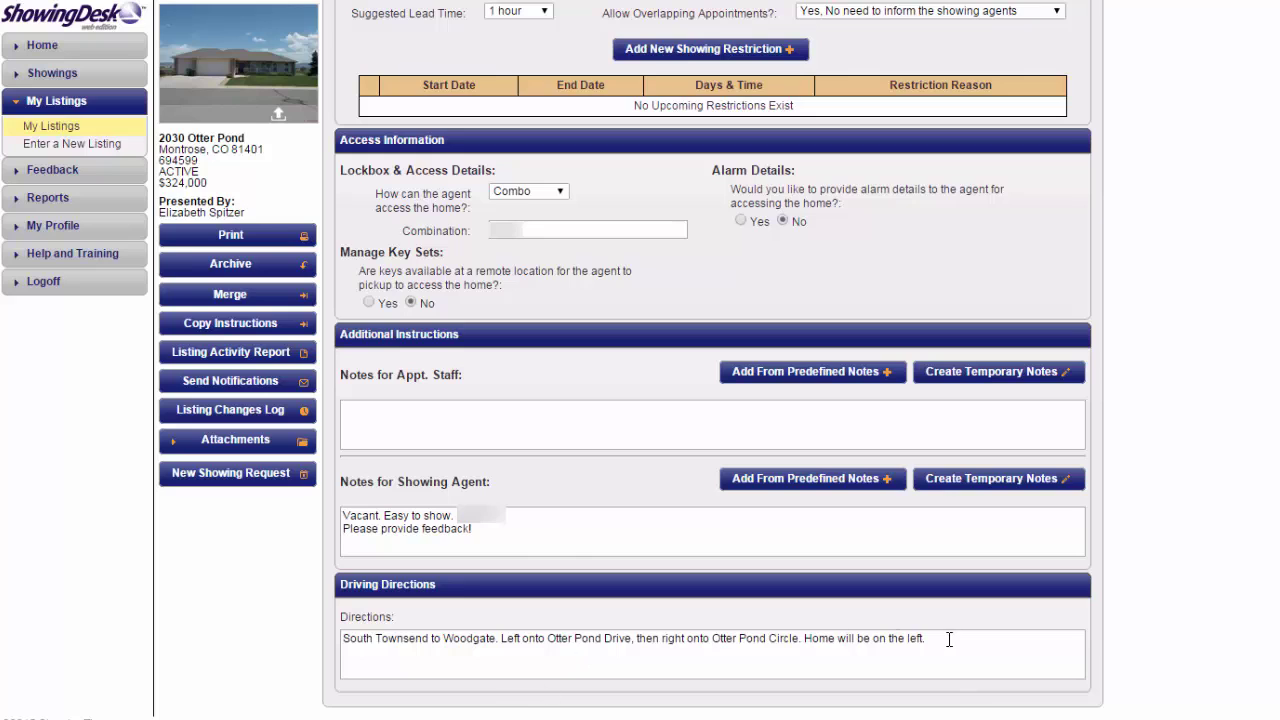
pyautogui.moveTo(949, 639)
pyautogui.mouseDown()
pyautogui.moveTo(406, 674)
pyautogui.moveTo(343, 640)
pyautogui.mouseUp()
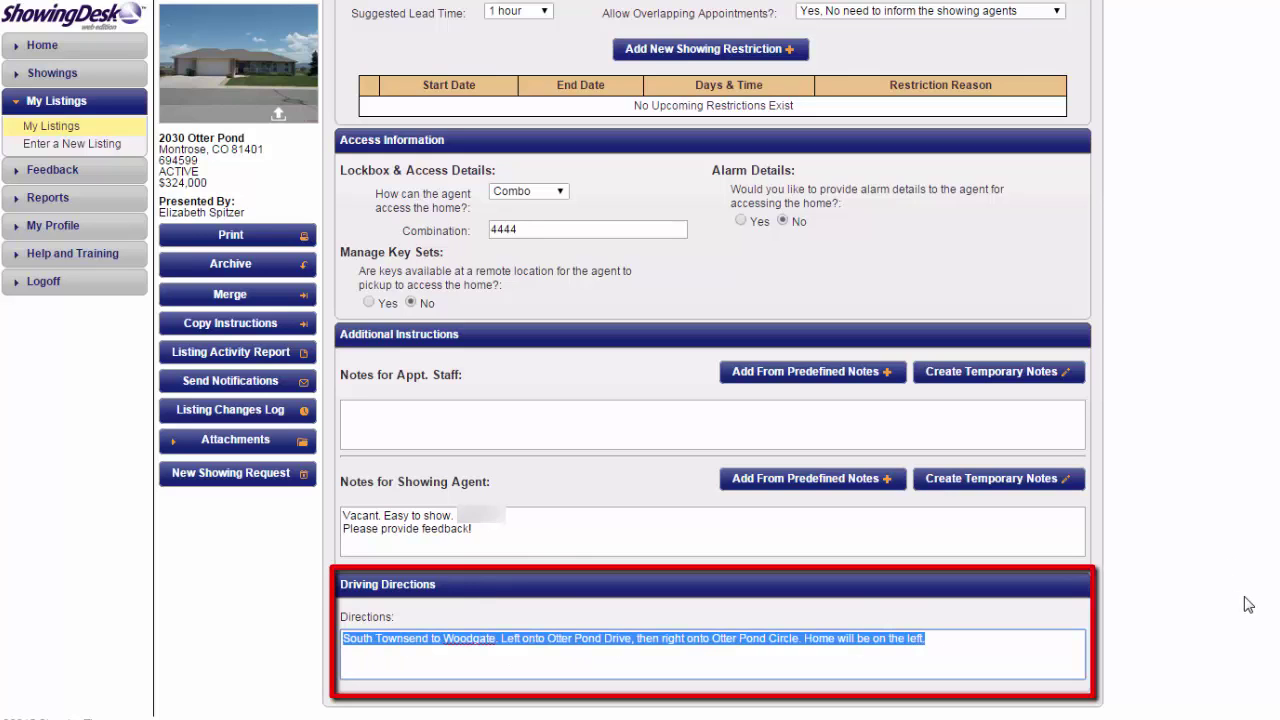
pyautogui.click(548, 520)
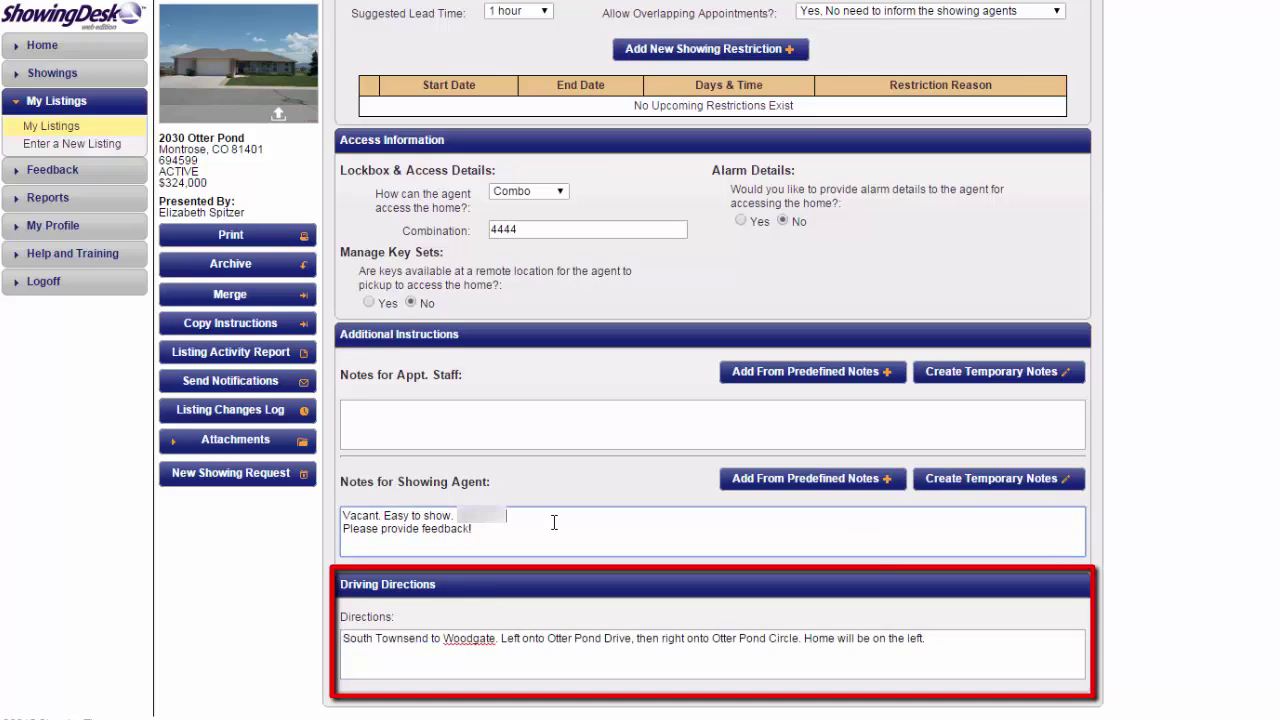
pyautogui.write('dfdfdf')
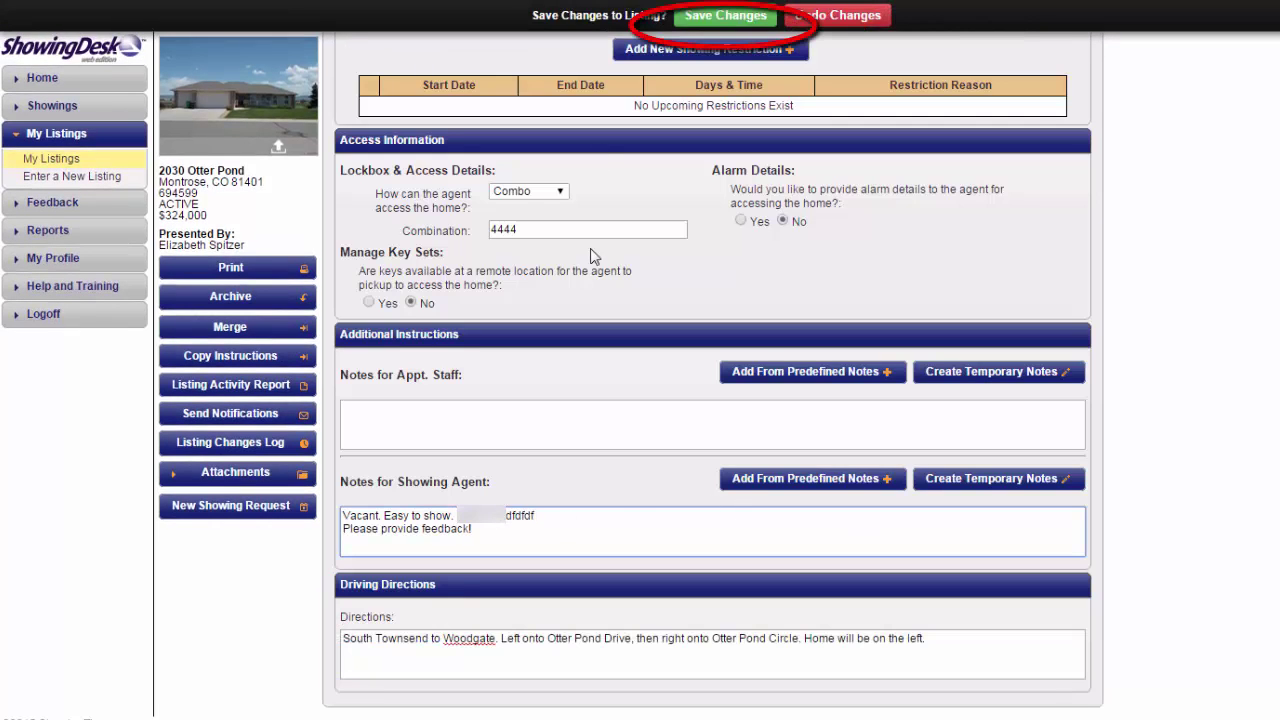